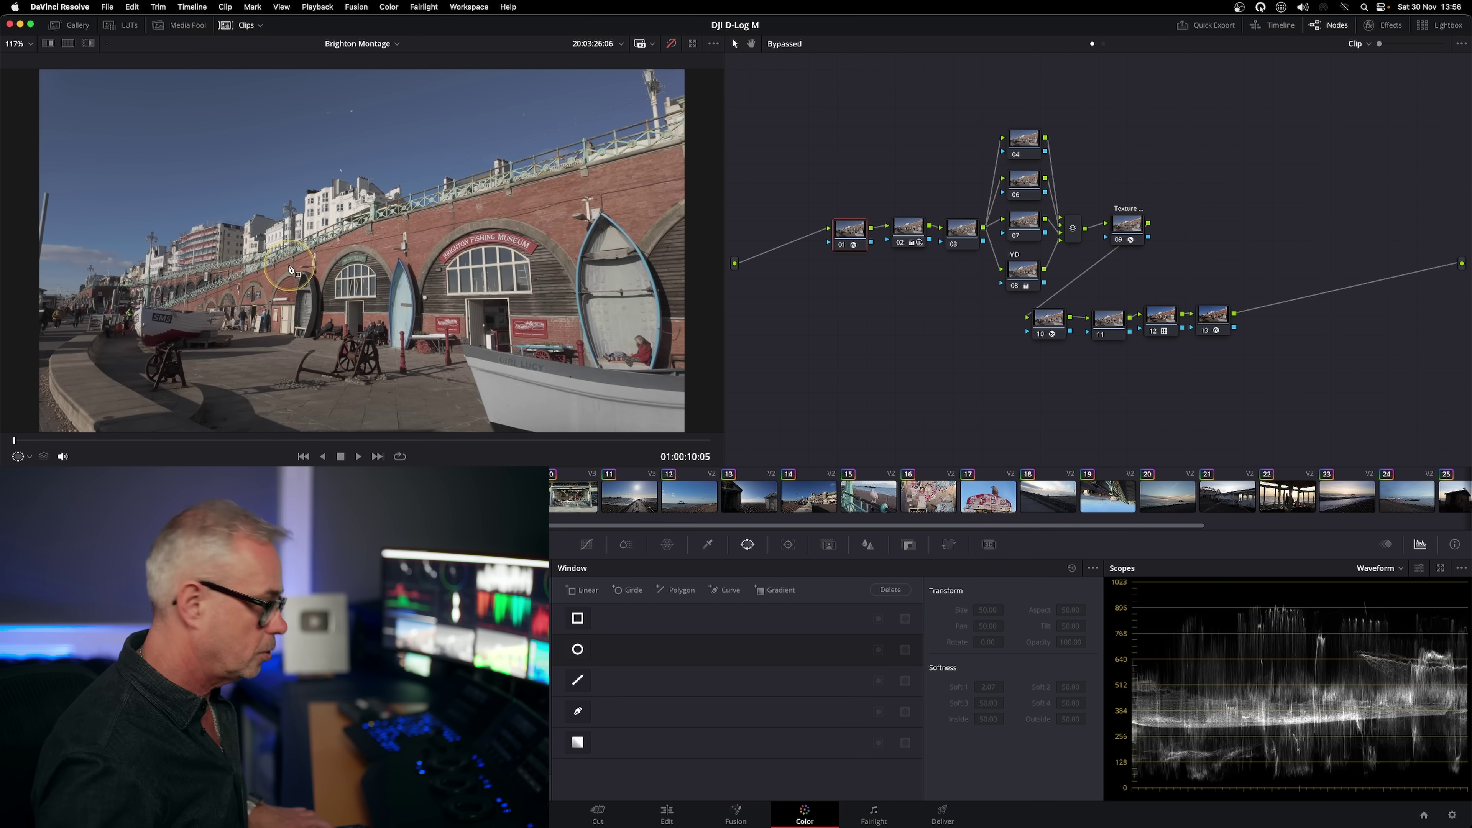
# Re-enable the bypassed grades on the clip and load its Version 2 grade.
pyautogui.hotkey('shift', 'd')
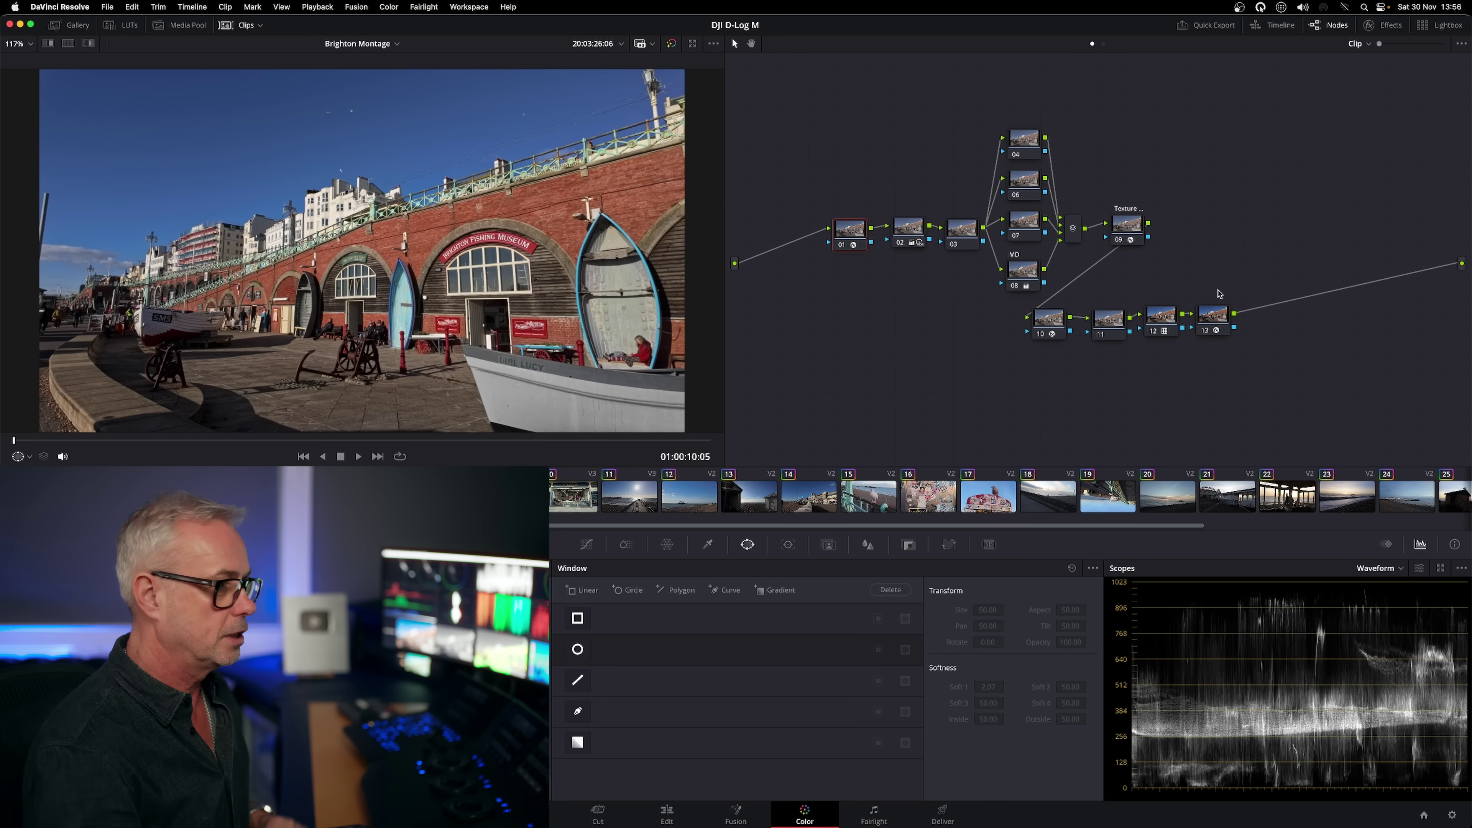
pyautogui.click(915, 285)
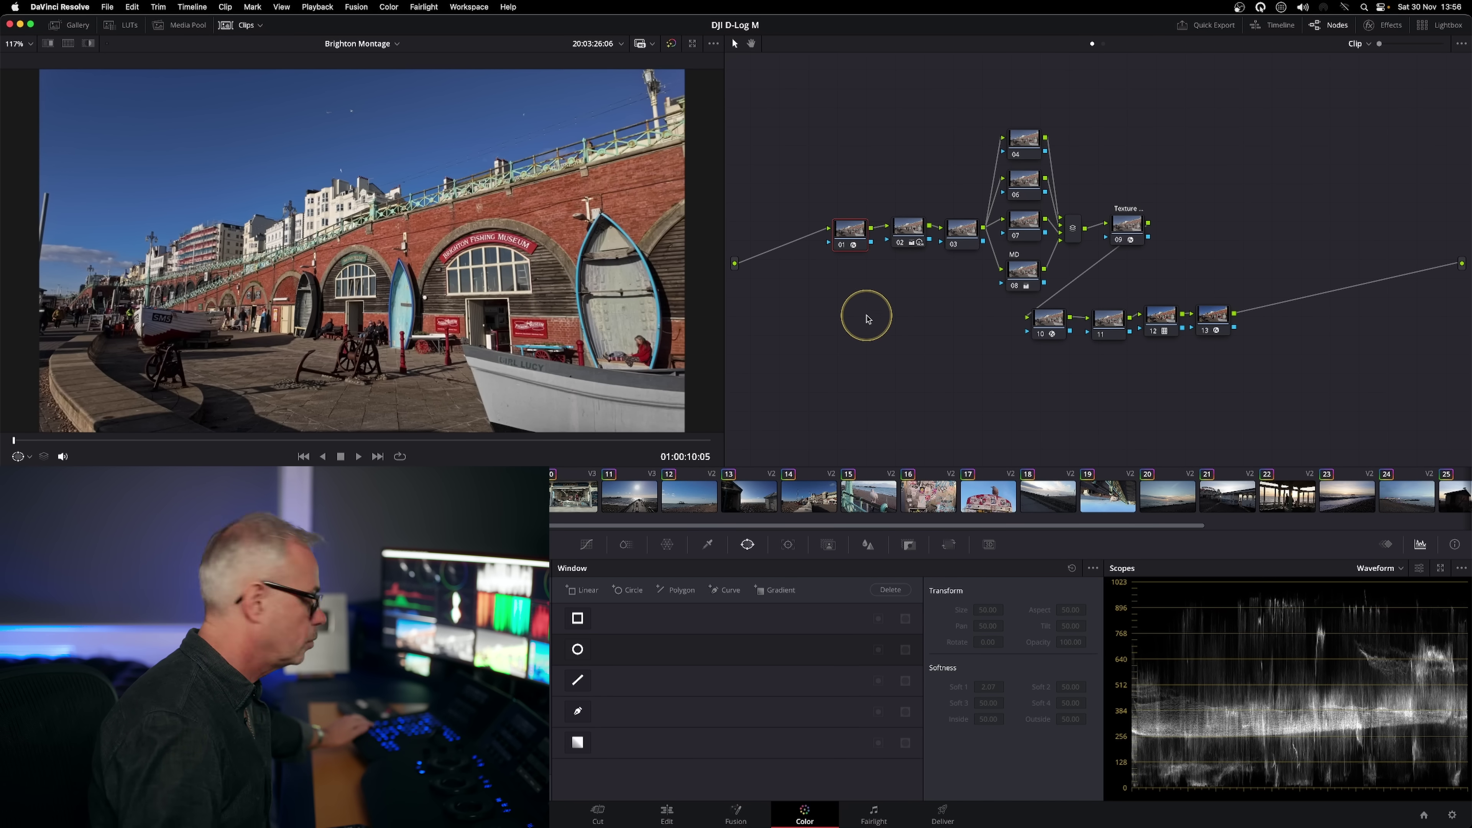
pyautogui.press('super+n')
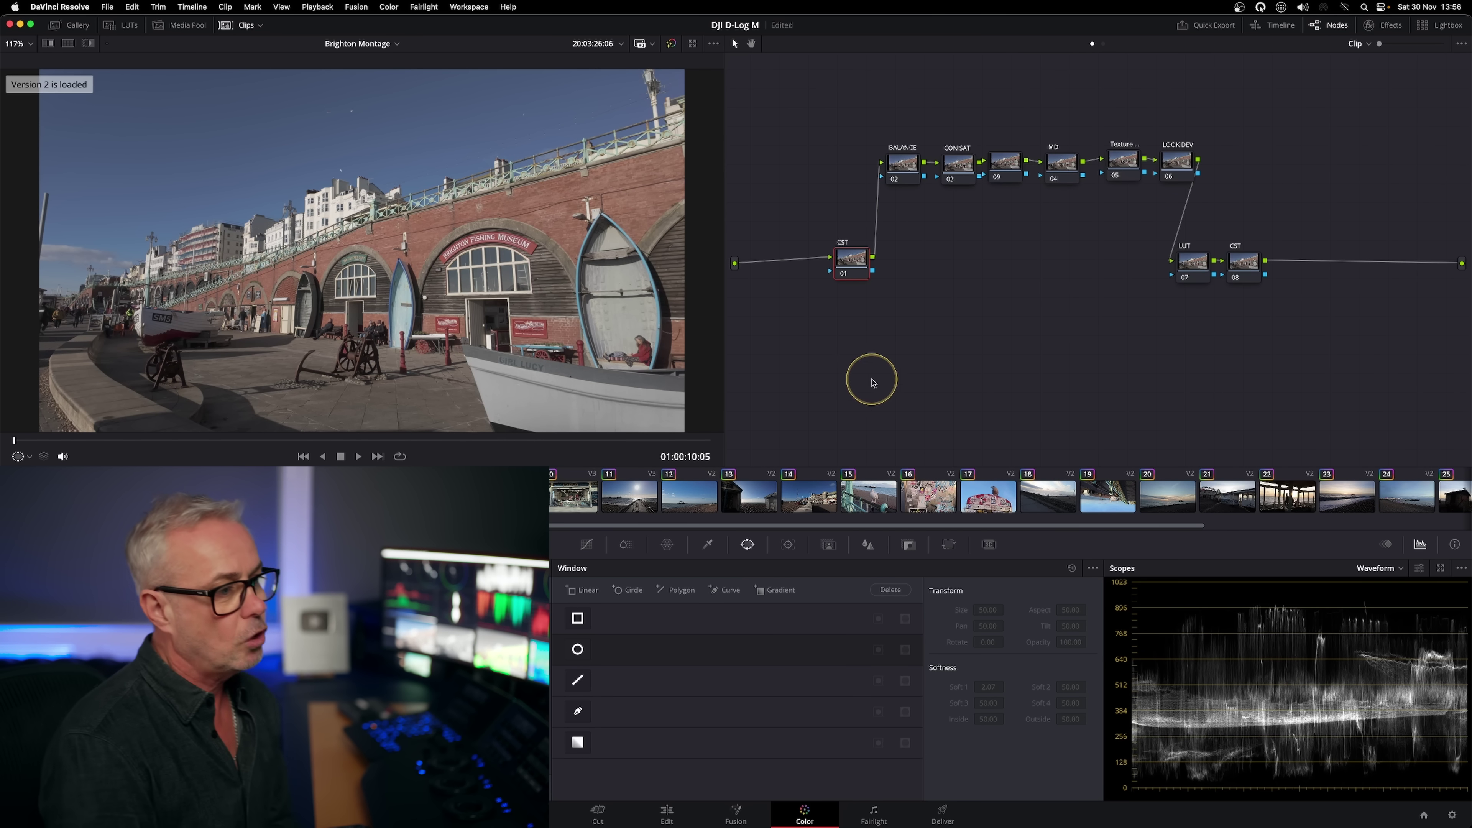
# Review the empty correction nodes and the last CST node, and check the project settings.
pyautogui.moveTo(874, 99); pyautogui.dragTo(1225, 172)
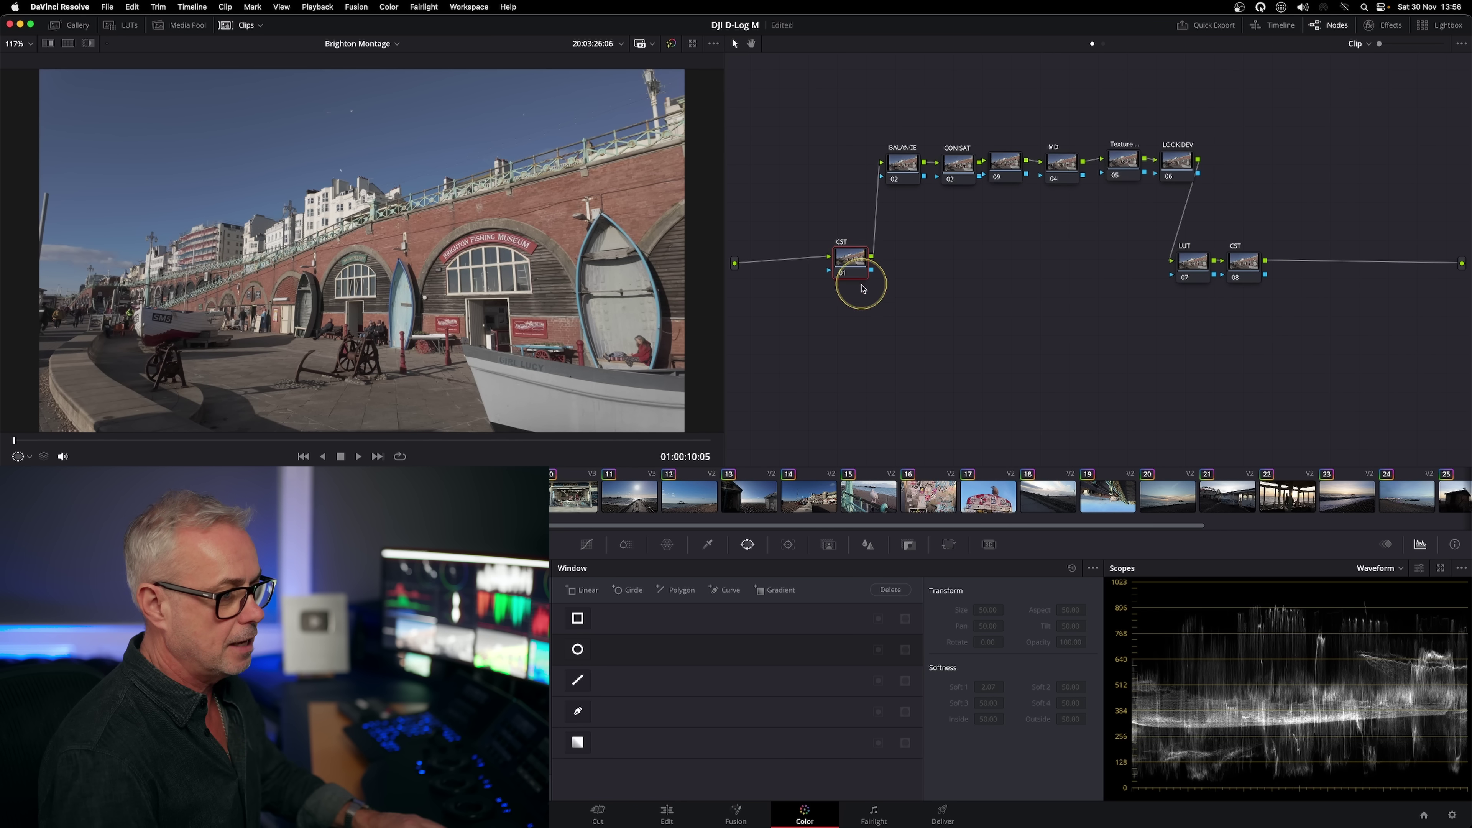
pyautogui.click(911, 394)
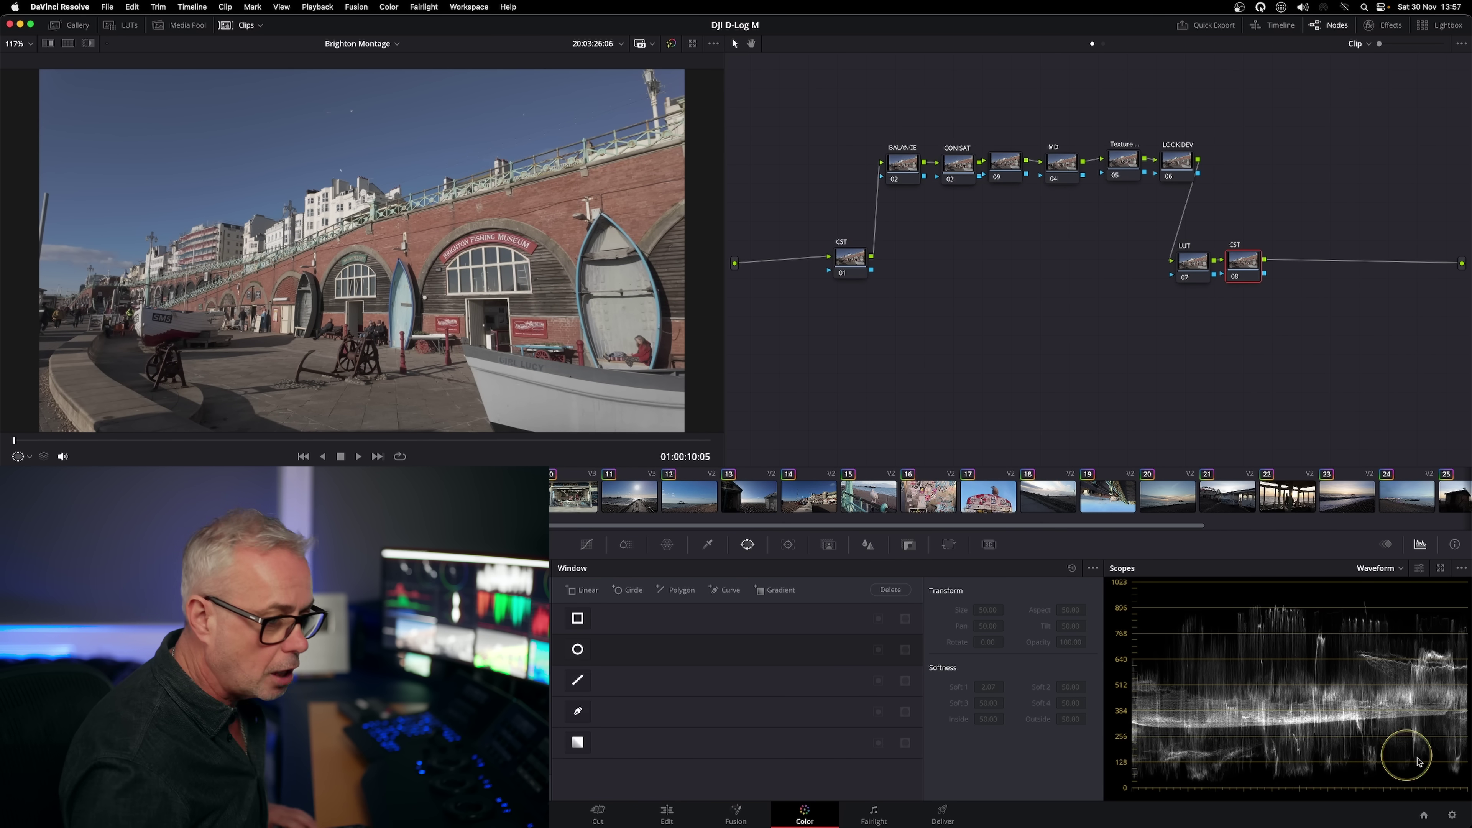
pyautogui.click(1452, 815)
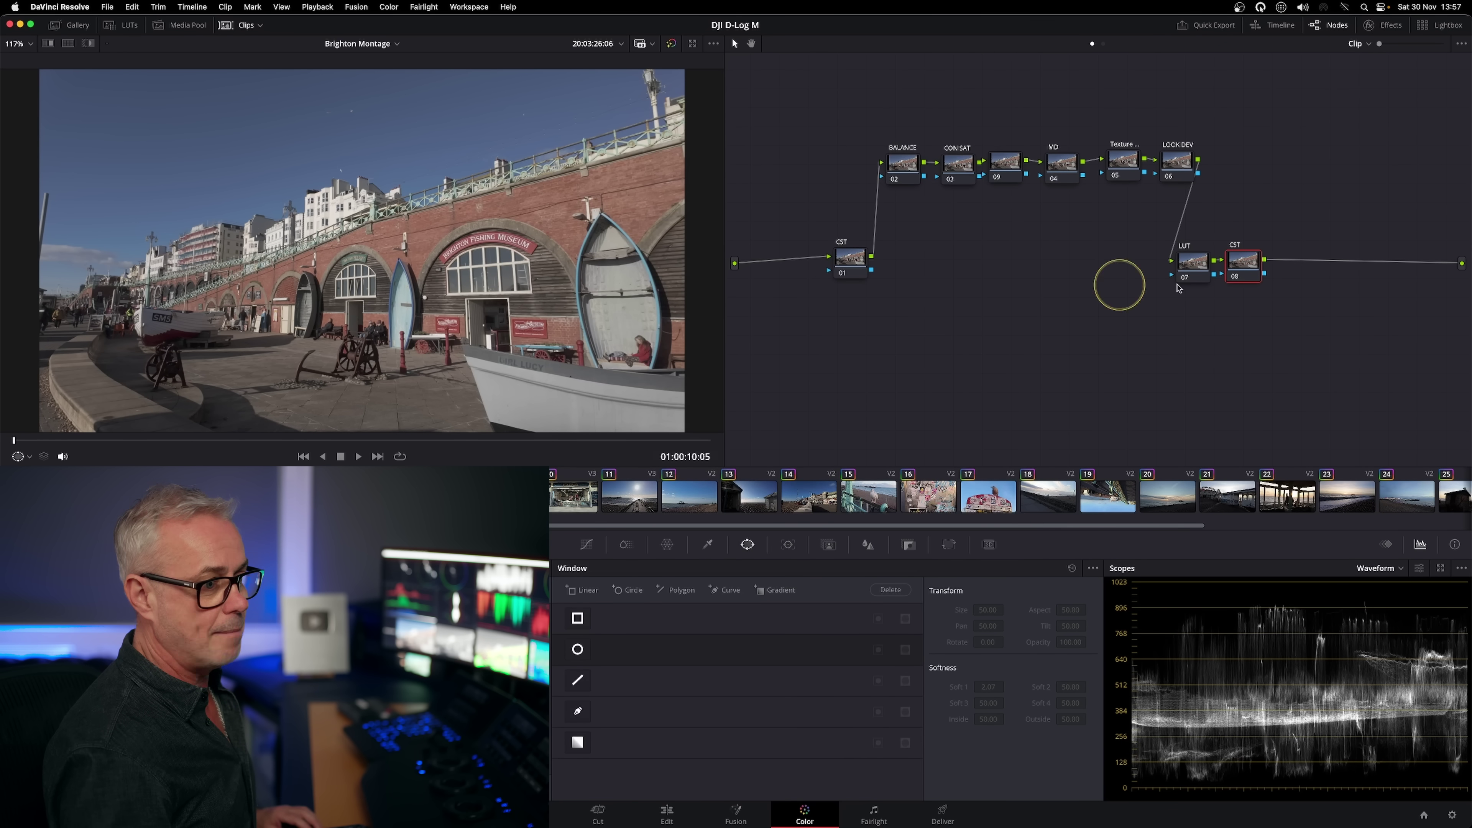
# Show the effects library and apply Color Space Transform to the first CST node.
pyautogui.moveTo(841, 266); pyautogui.dragTo(838, 270)
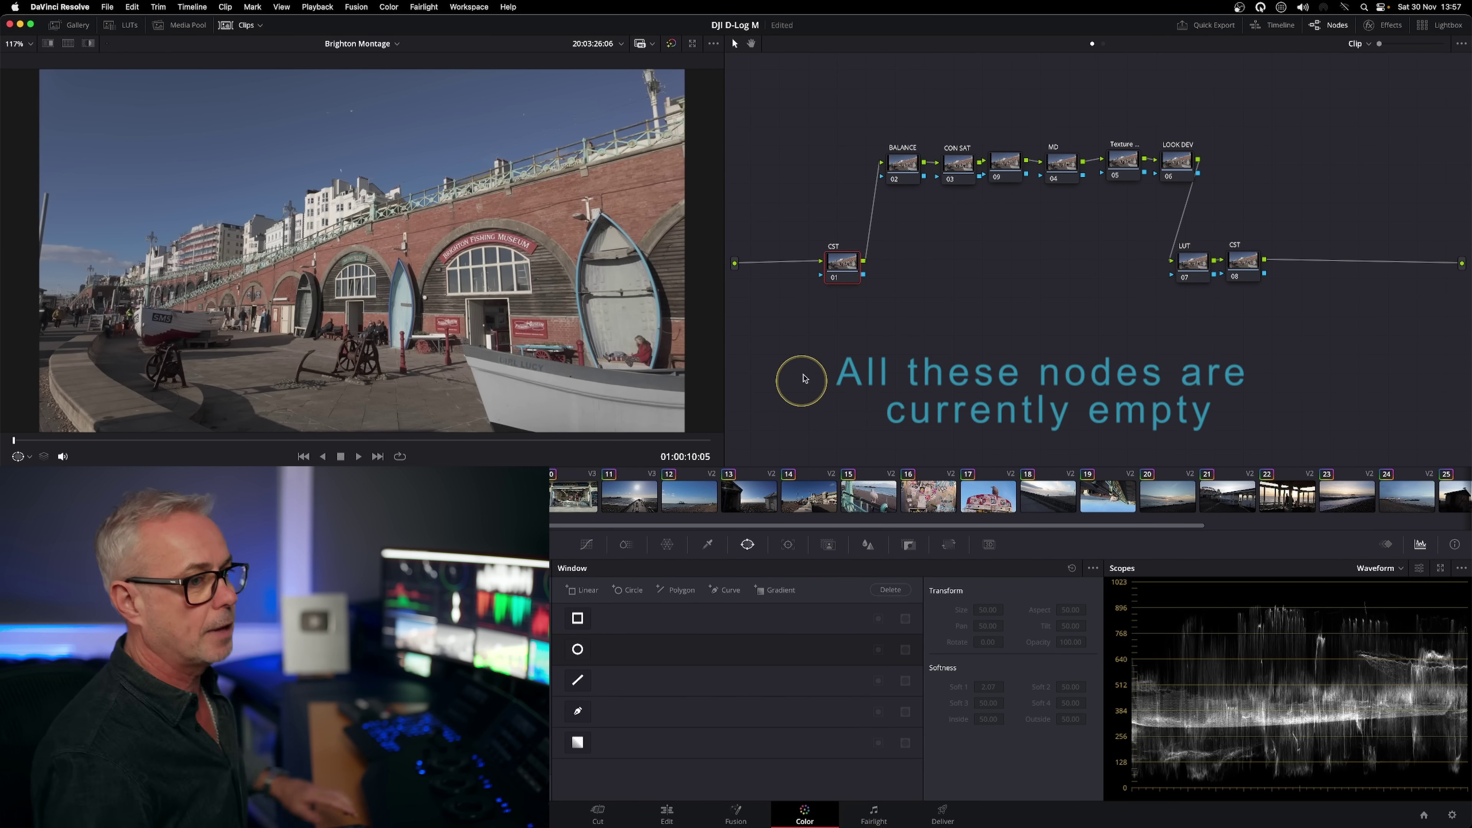
pyautogui.click(1389, 27)
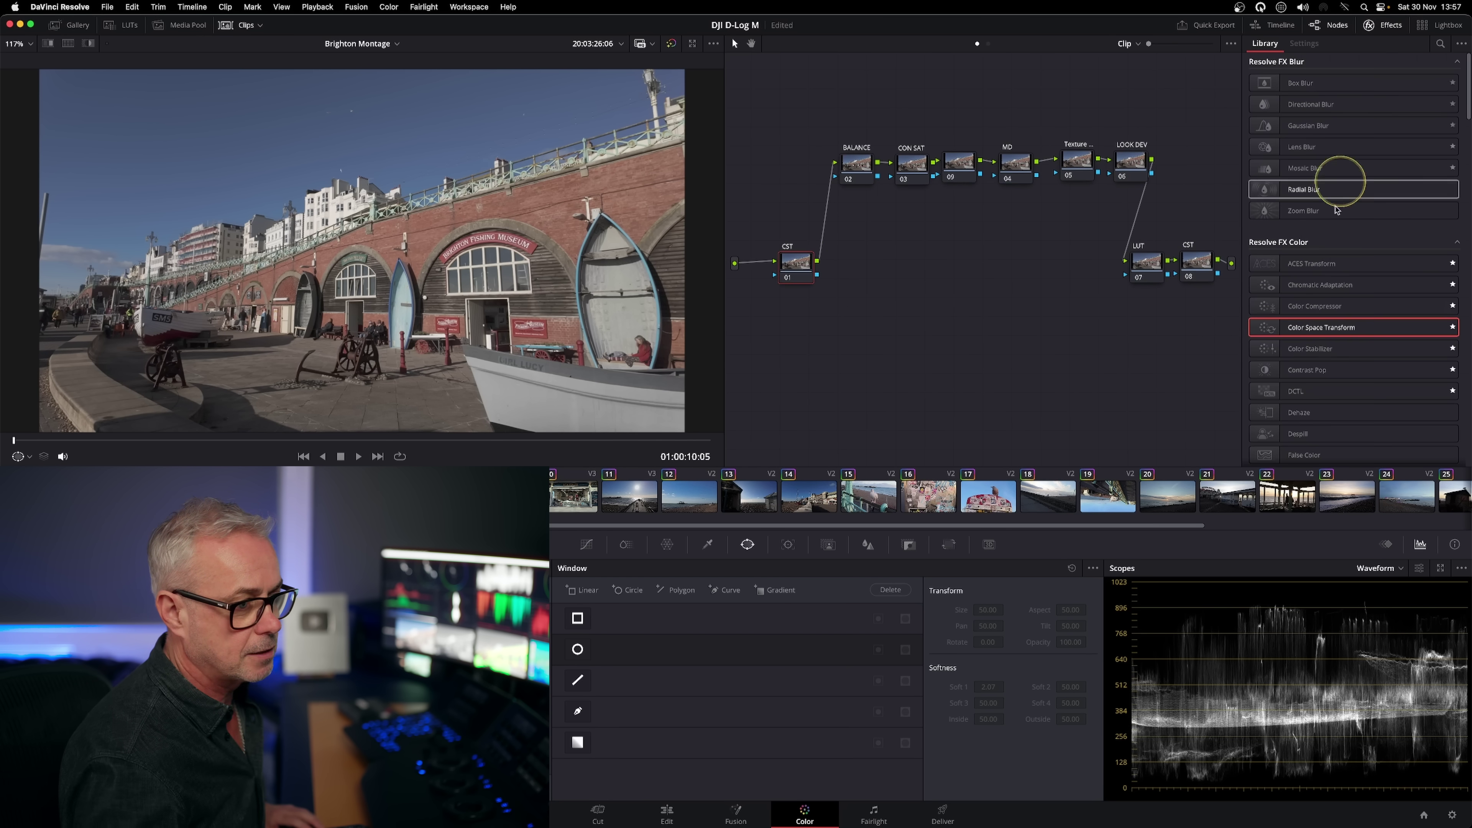
pyautogui.moveTo(1254, 386); pyautogui.dragTo(796, 265)
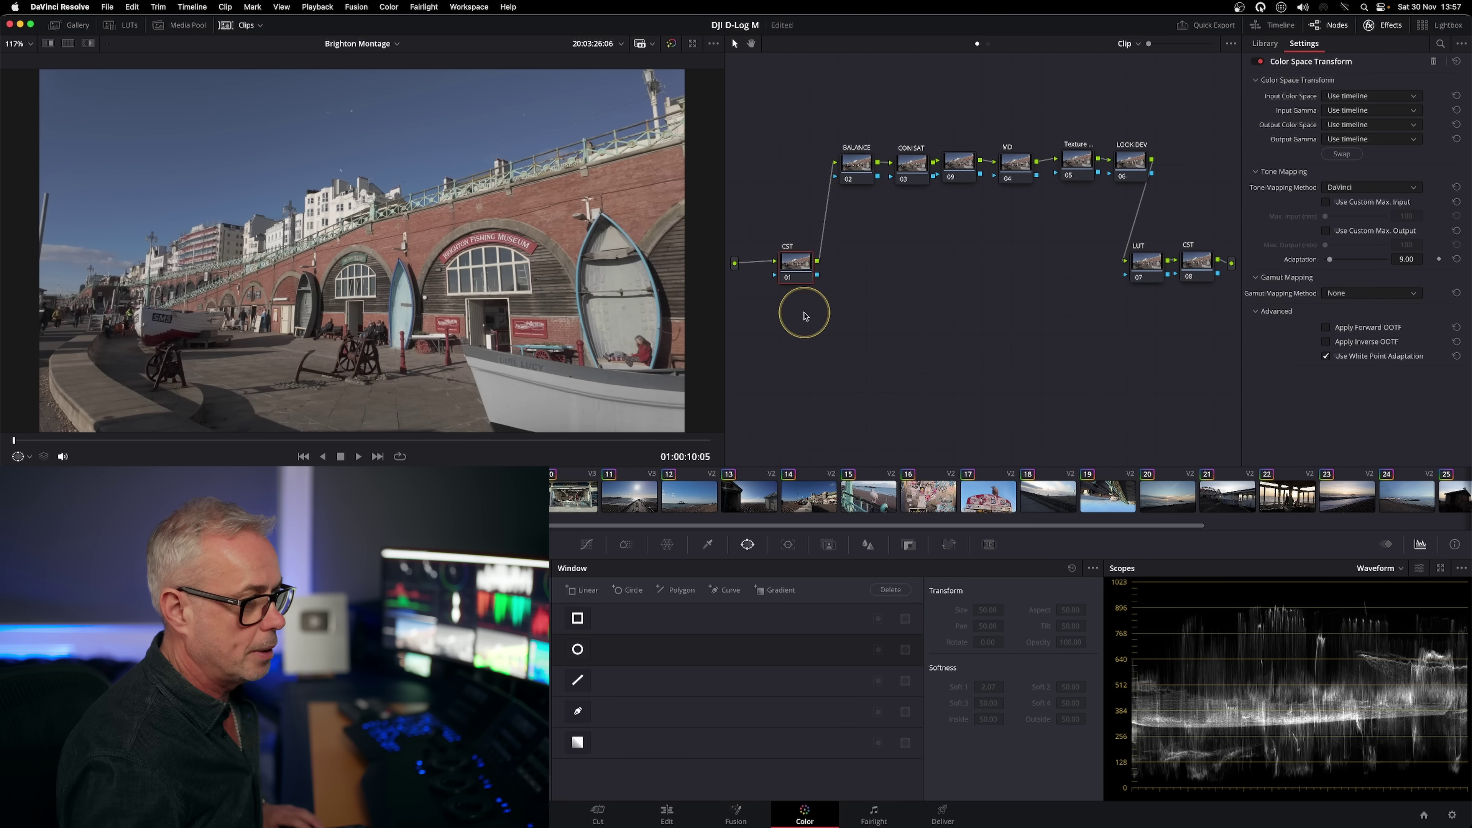
# Set the first transform's input color space to DJI D-Gamut and its input gamma to DJI D-Log.
pyautogui.click(1367, 97)
pyautogui.moveTo(1469, 127); pyautogui.dragTo(1469, 160)
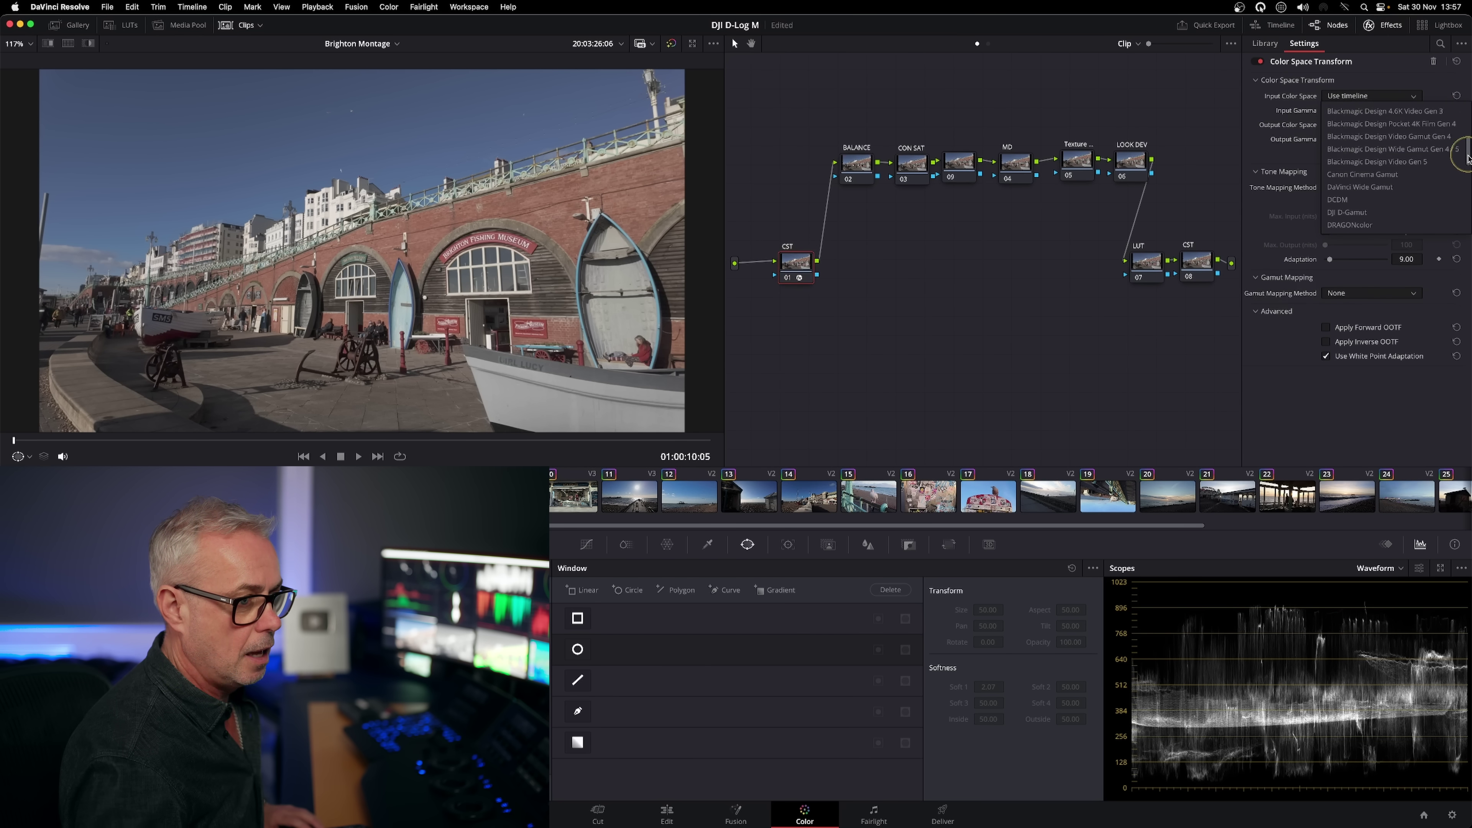
pyautogui.click(1398, 174)
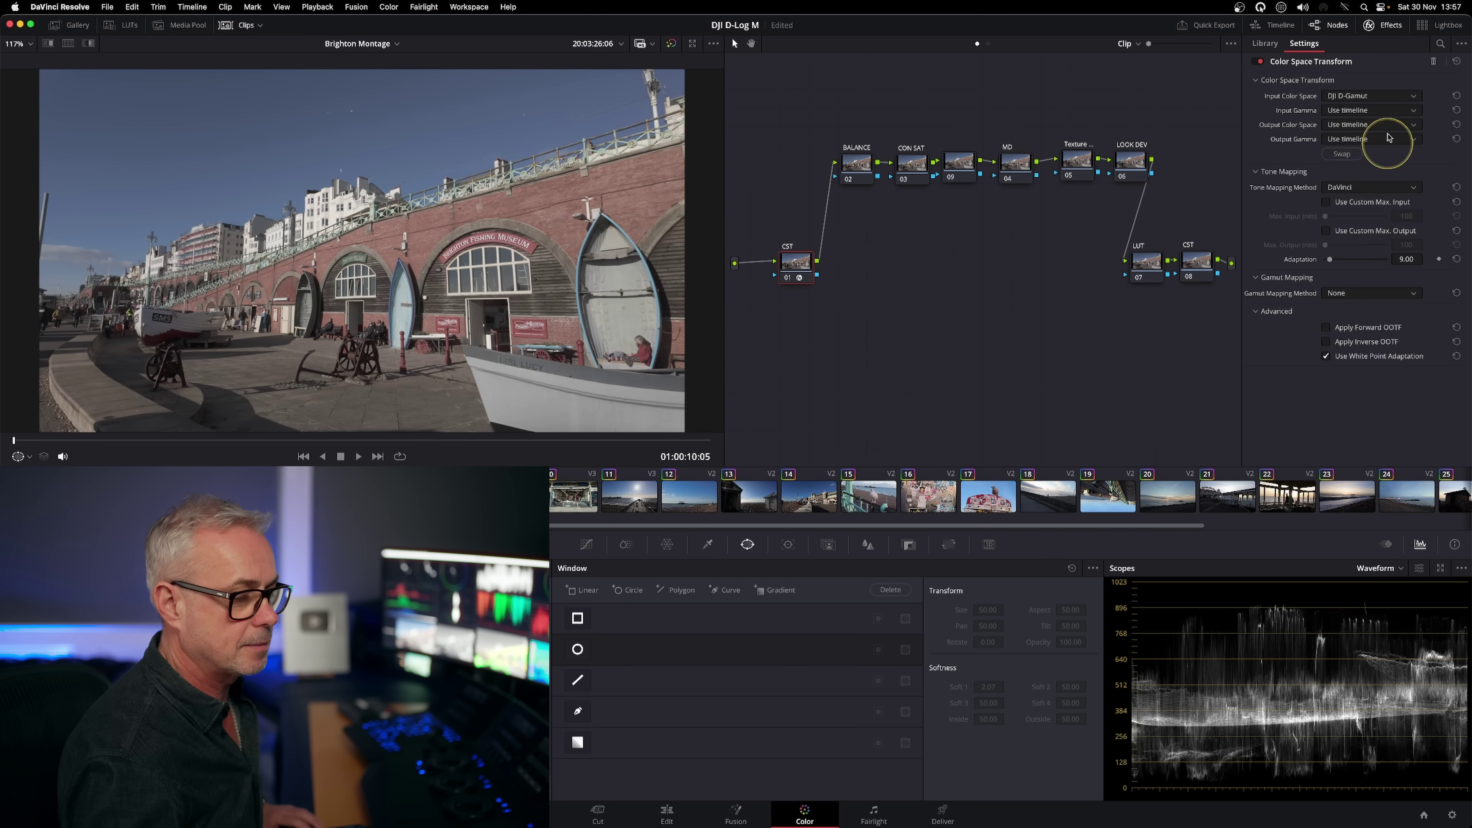
pyautogui.click(1369, 112)
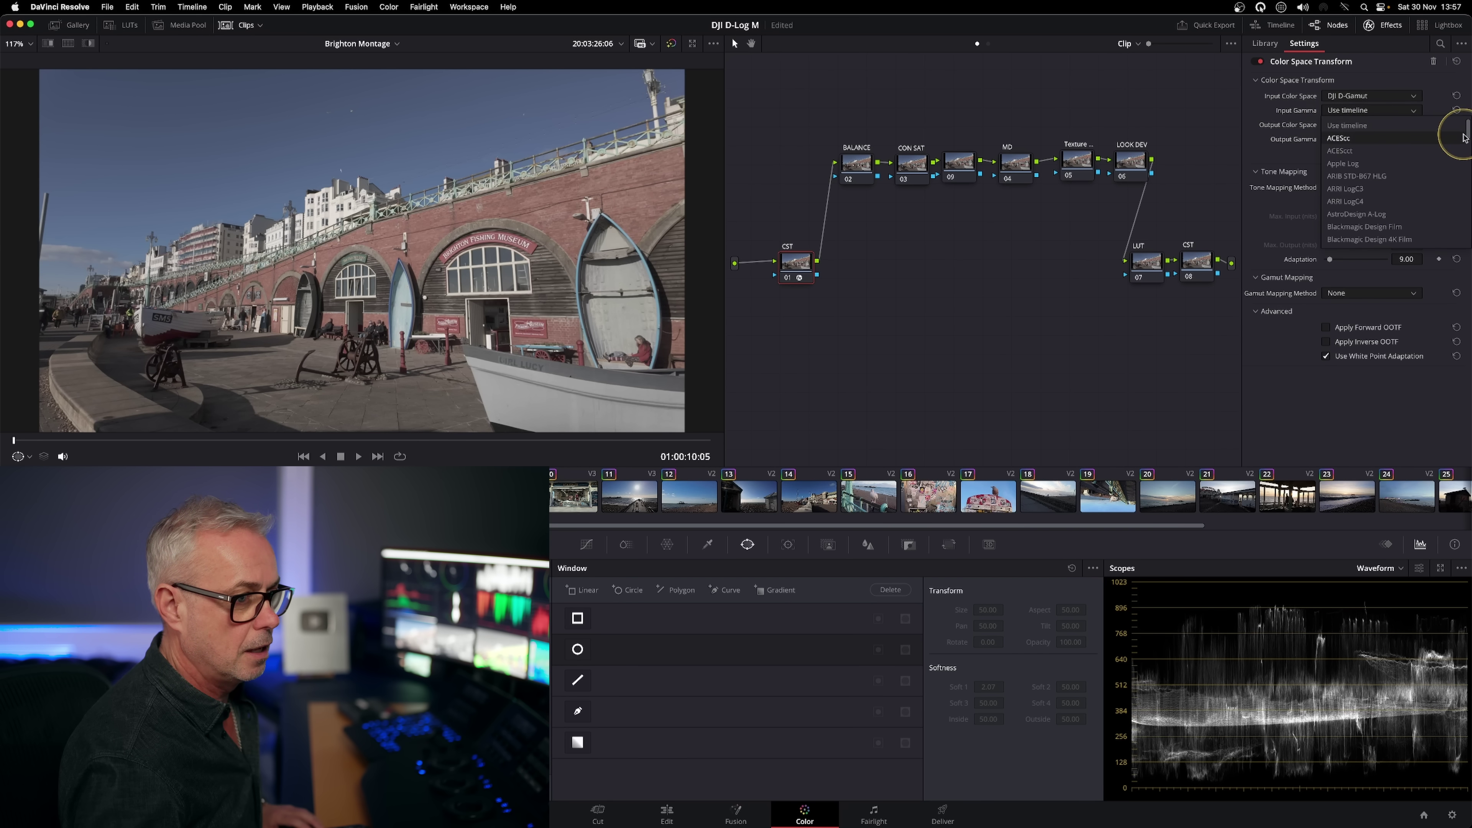
pyautogui.moveTo(1469, 134); pyautogui.dragTo(1469, 178)
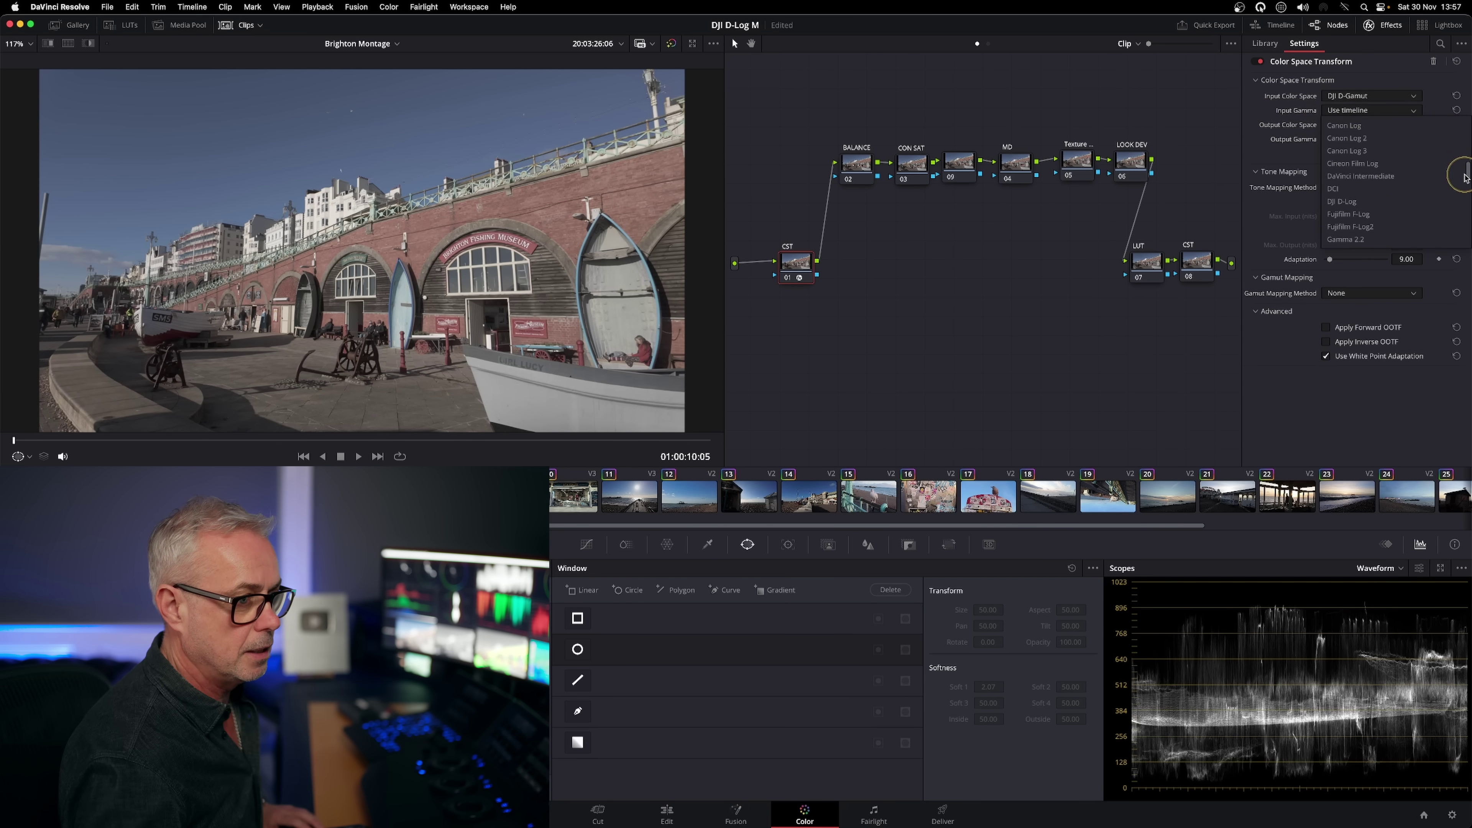
pyautogui.click(1368, 204)
# Set the first transform's output color space to DaVinci Wide Gamut and its output gamma to DaVinci Intermediate.
pyautogui.click(1358, 126)
pyautogui.moveTo(1467, 145); pyautogui.dragTo(1466, 197)
pyautogui.click(1360, 190)
pyautogui.click(1362, 139)
pyautogui.click(1402, 242)
pyautogui.click(799, 265)
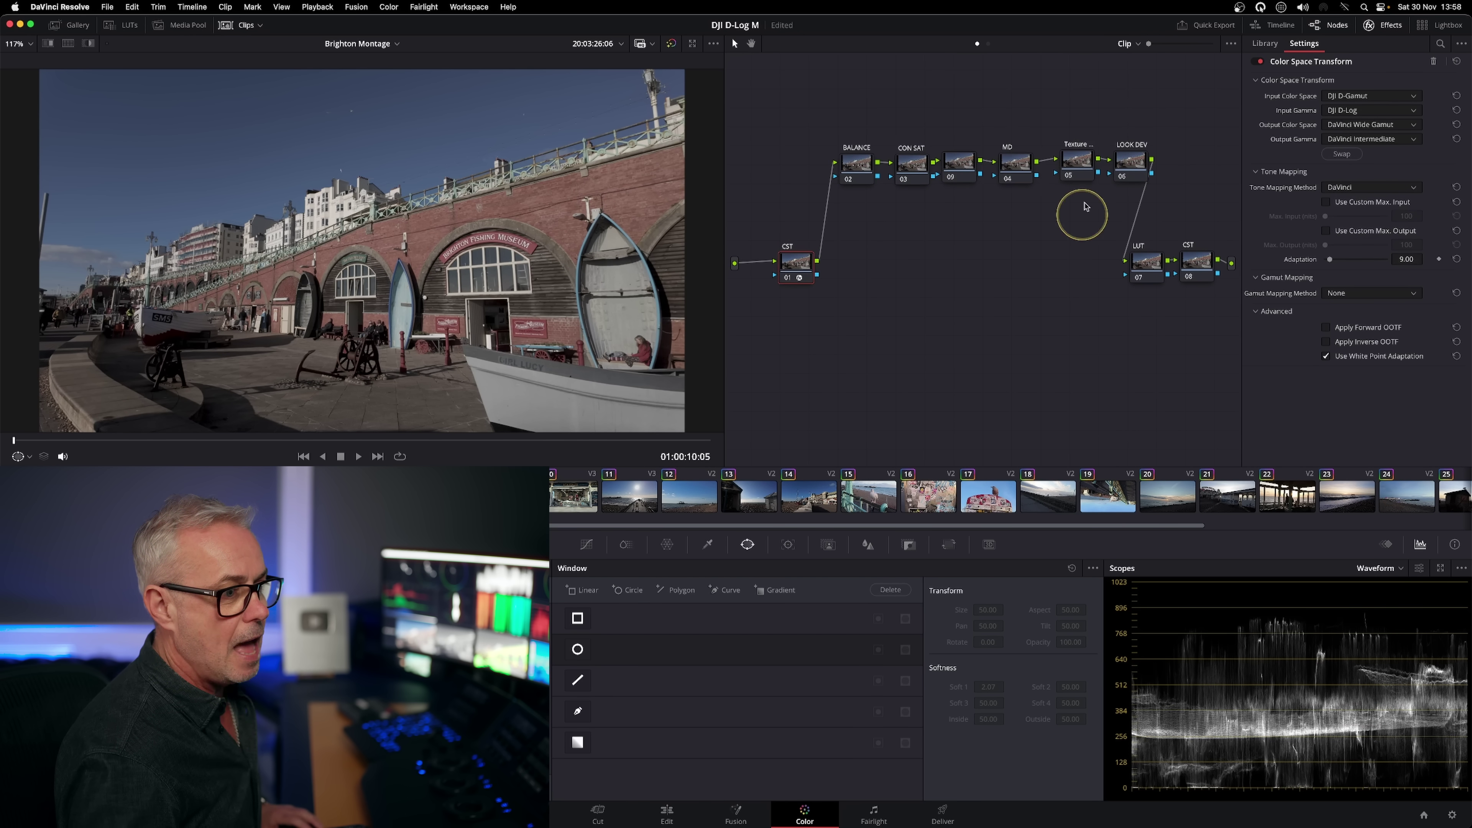
# Apply Color Space Transform to the last CST node, with DaVinci Wide Gamut and DaVinci Intermediate as its input color space and gamma.
pyautogui.click(1199, 262)
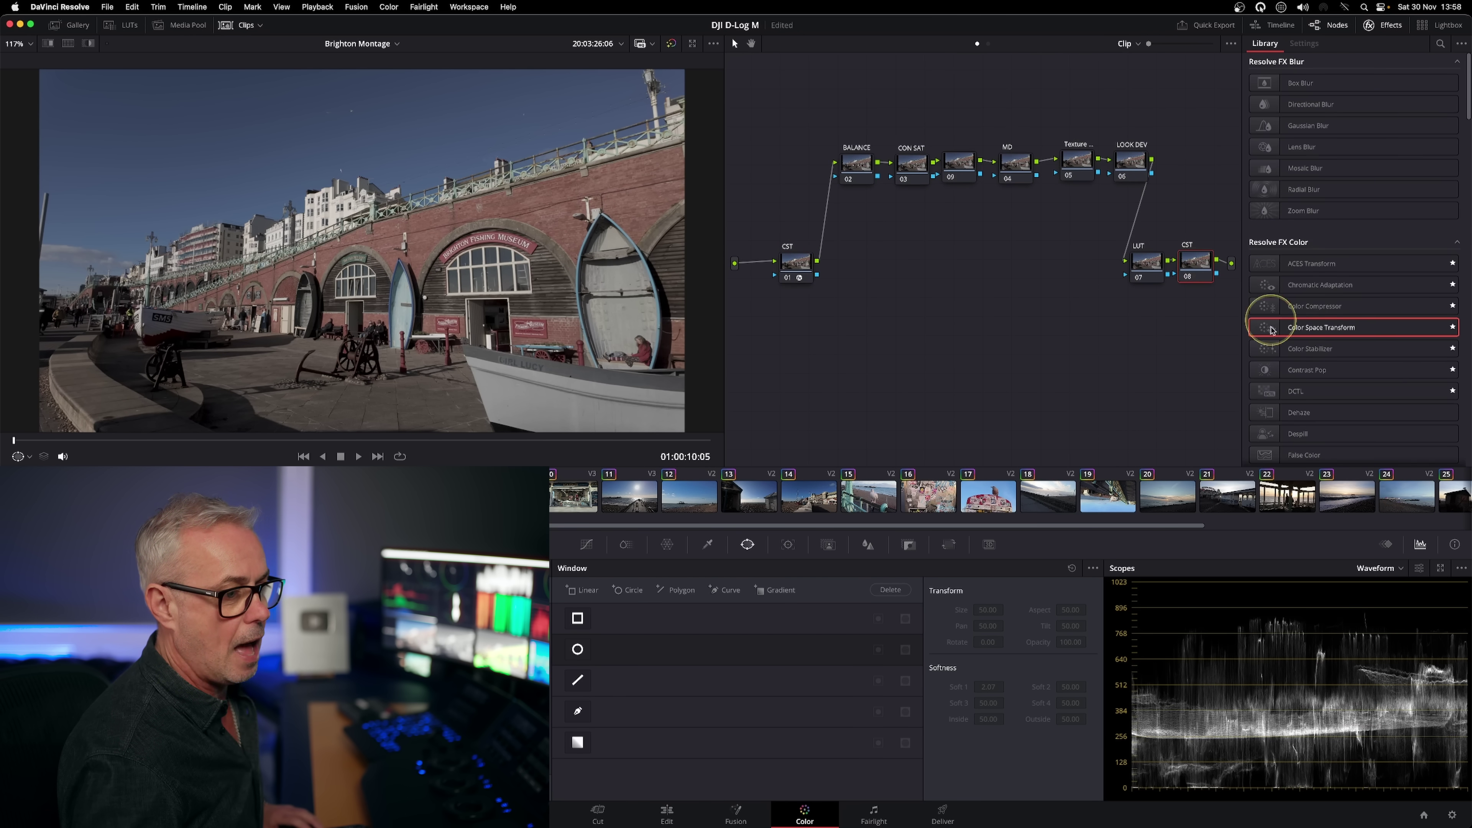
pyautogui.moveTo(1273, 334); pyautogui.dragTo(1196, 267)
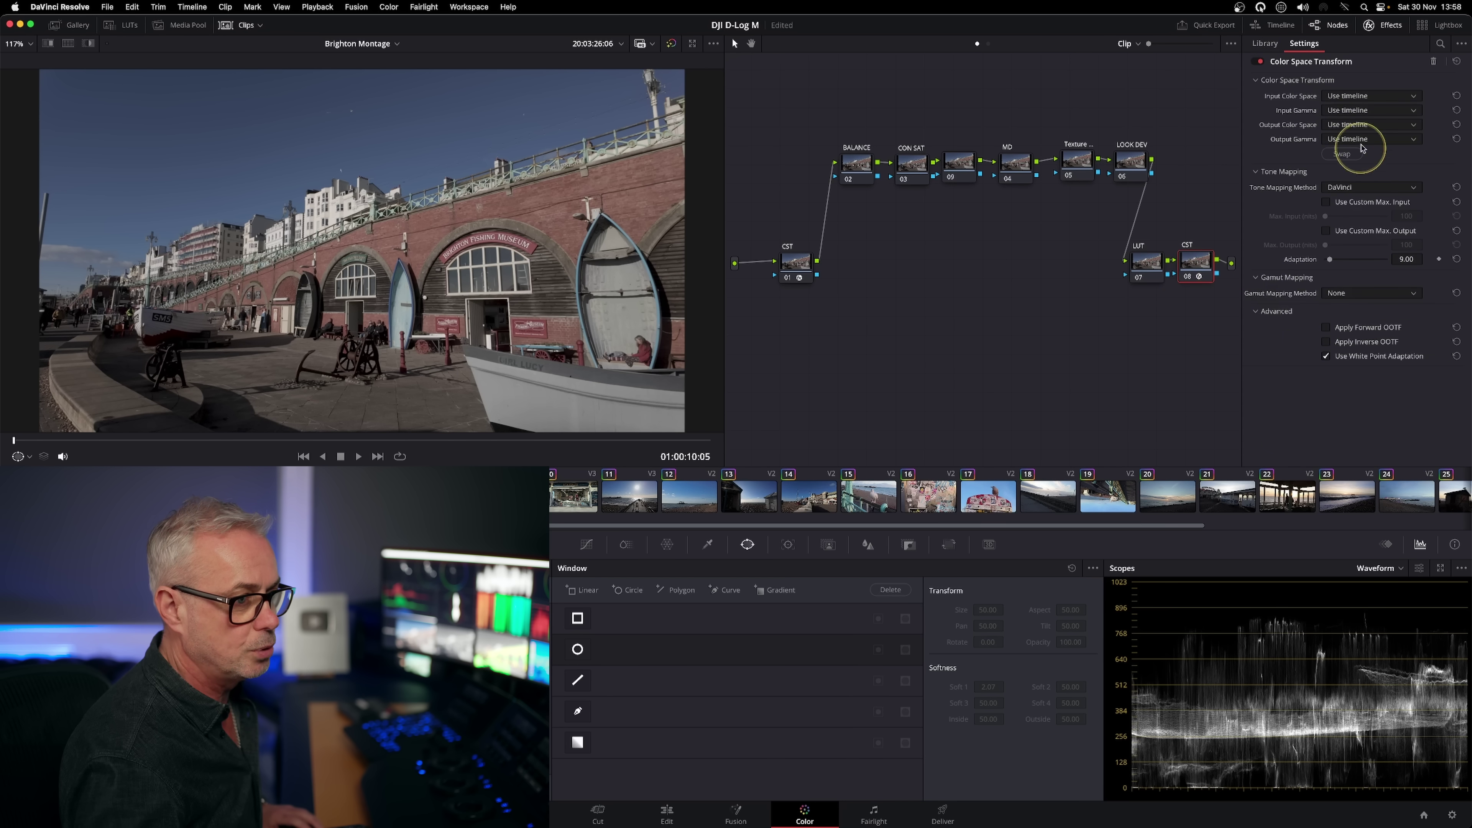
pyautogui.click(1383, 98)
pyautogui.moveTo(1468, 132); pyautogui.dragTo(1468, 171)
pyautogui.click(1404, 175)
pyautogui.click(1410, 112)
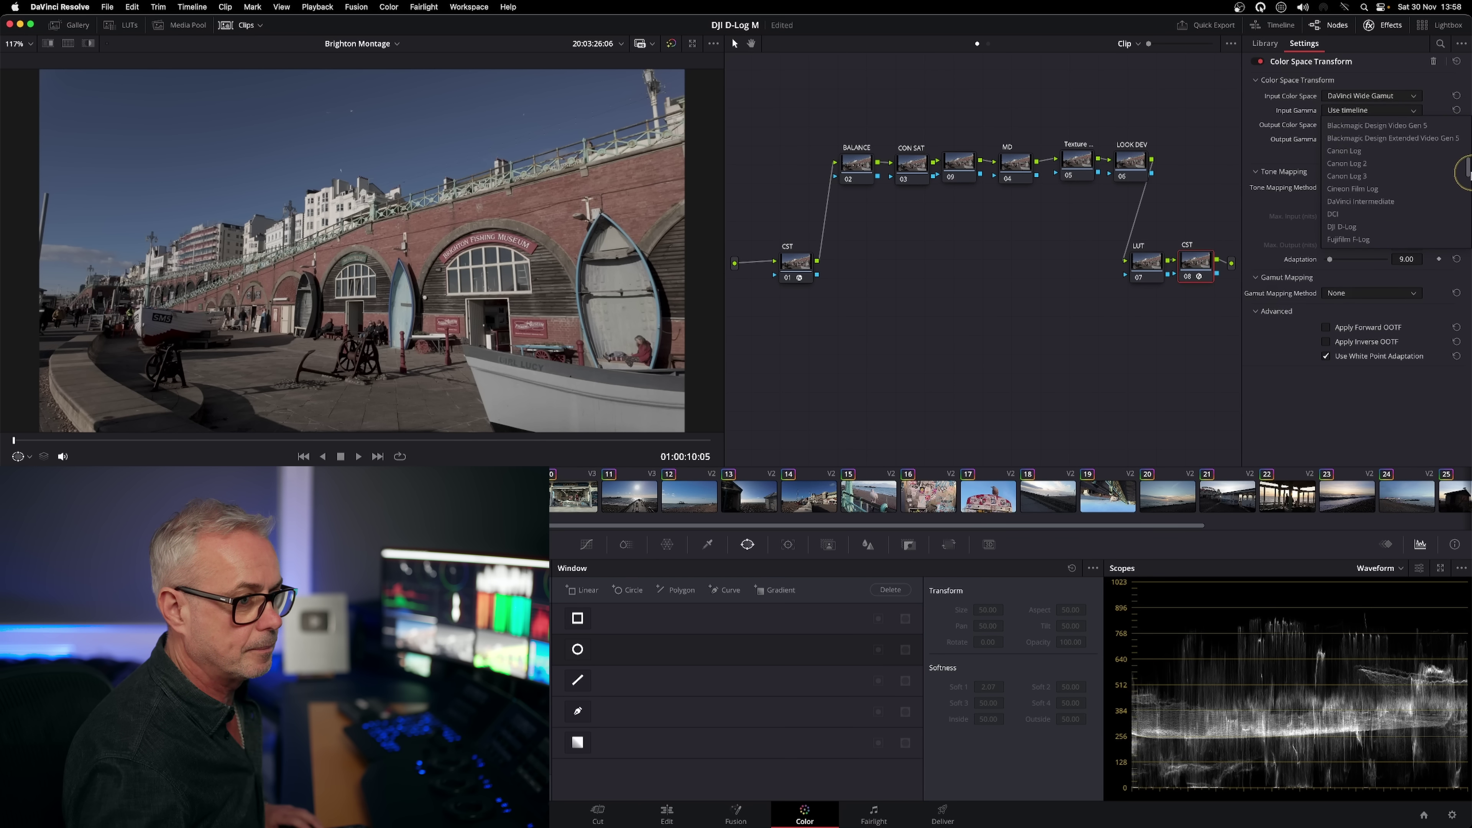
pyautogui.click(1424, 201)
# Set the last transform's output color space to Rec.709 and its output gamma to Gamma 2.2.
pyautogui.click(1377, 124)
pyautogui.moveTo(1468, 156); pyautogui.dragTo(1468, 194)
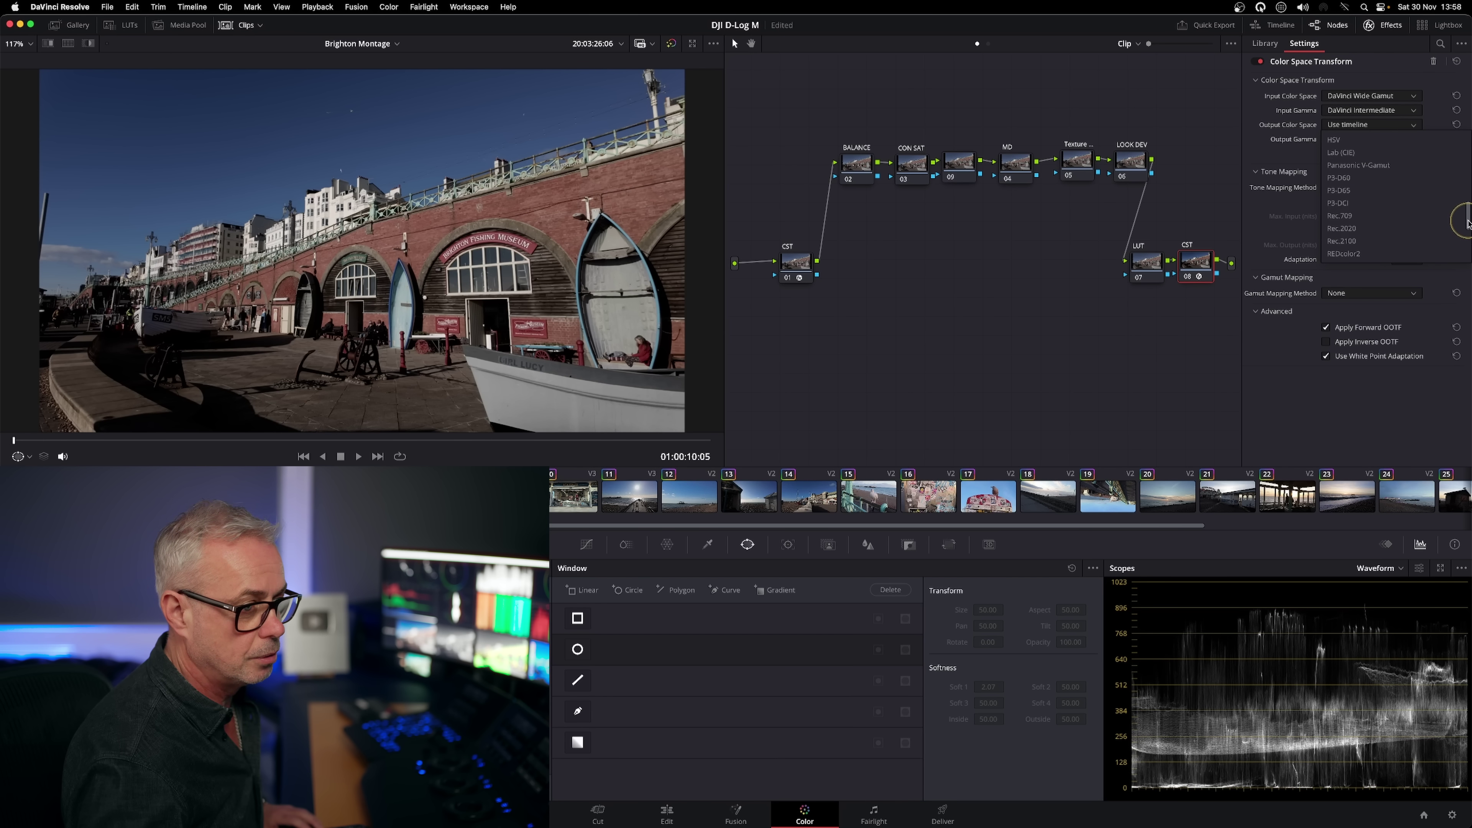
pyautogui.click(1402, 215)
pyautogui.click(1377, 138)
pyautogui.moveTo(1468, 157); pyautogui.dragTo(1468, 209)
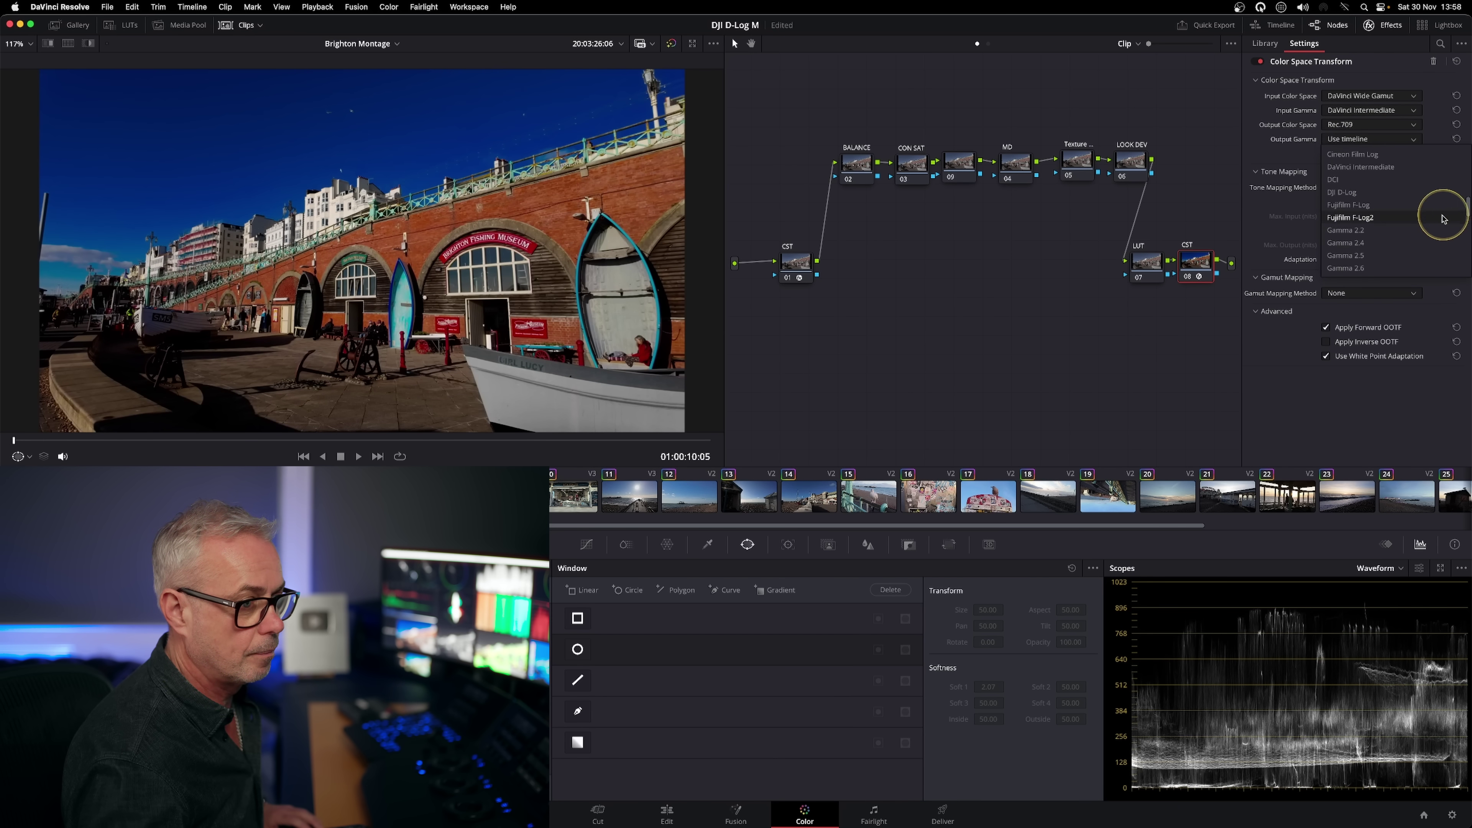
pyautogui.click(1417, 230)
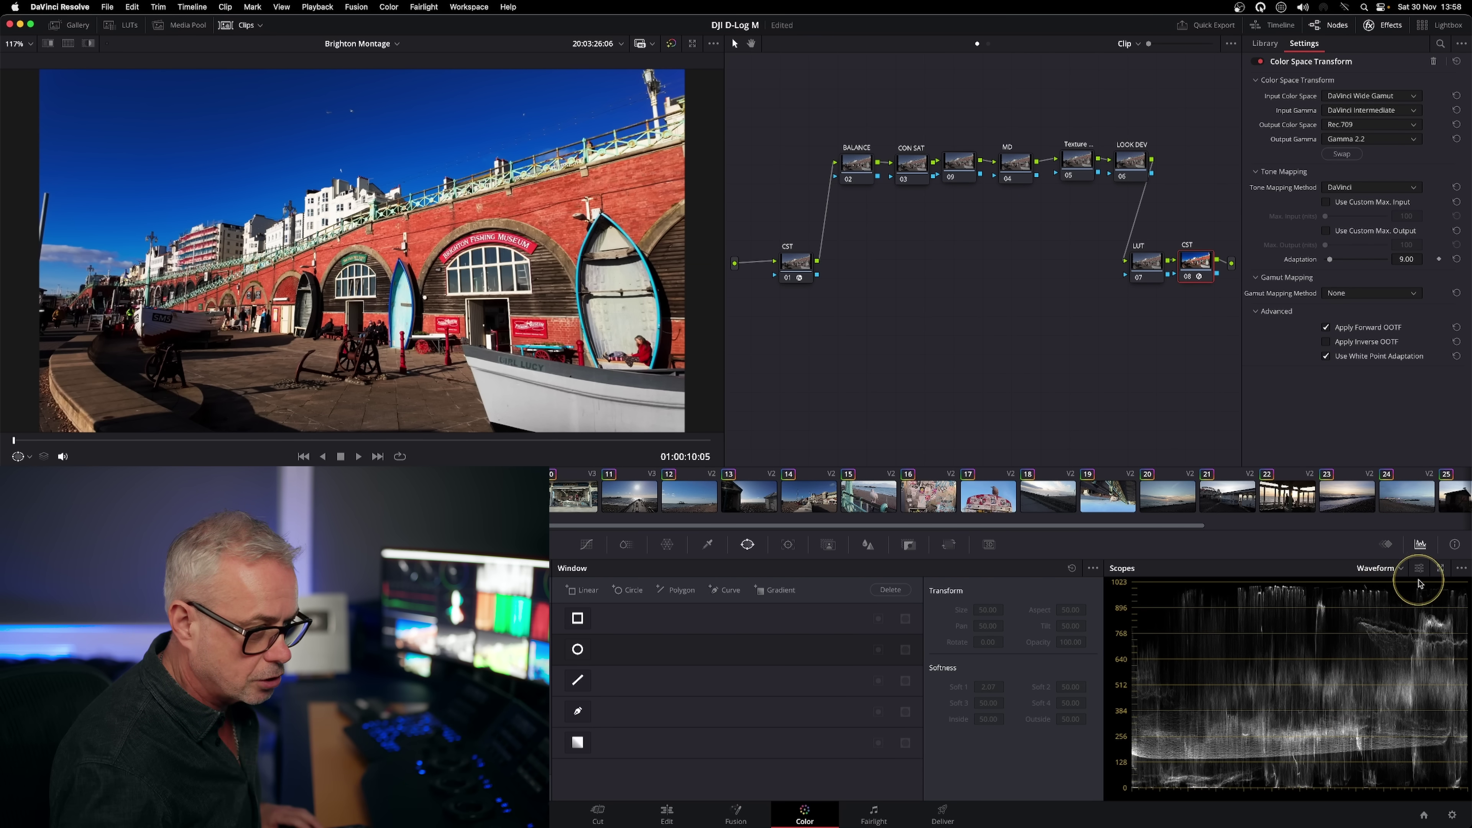
# Open the scopes in a separate enlarged window and select the first CST node.
pyautogui.click(1441, 571)
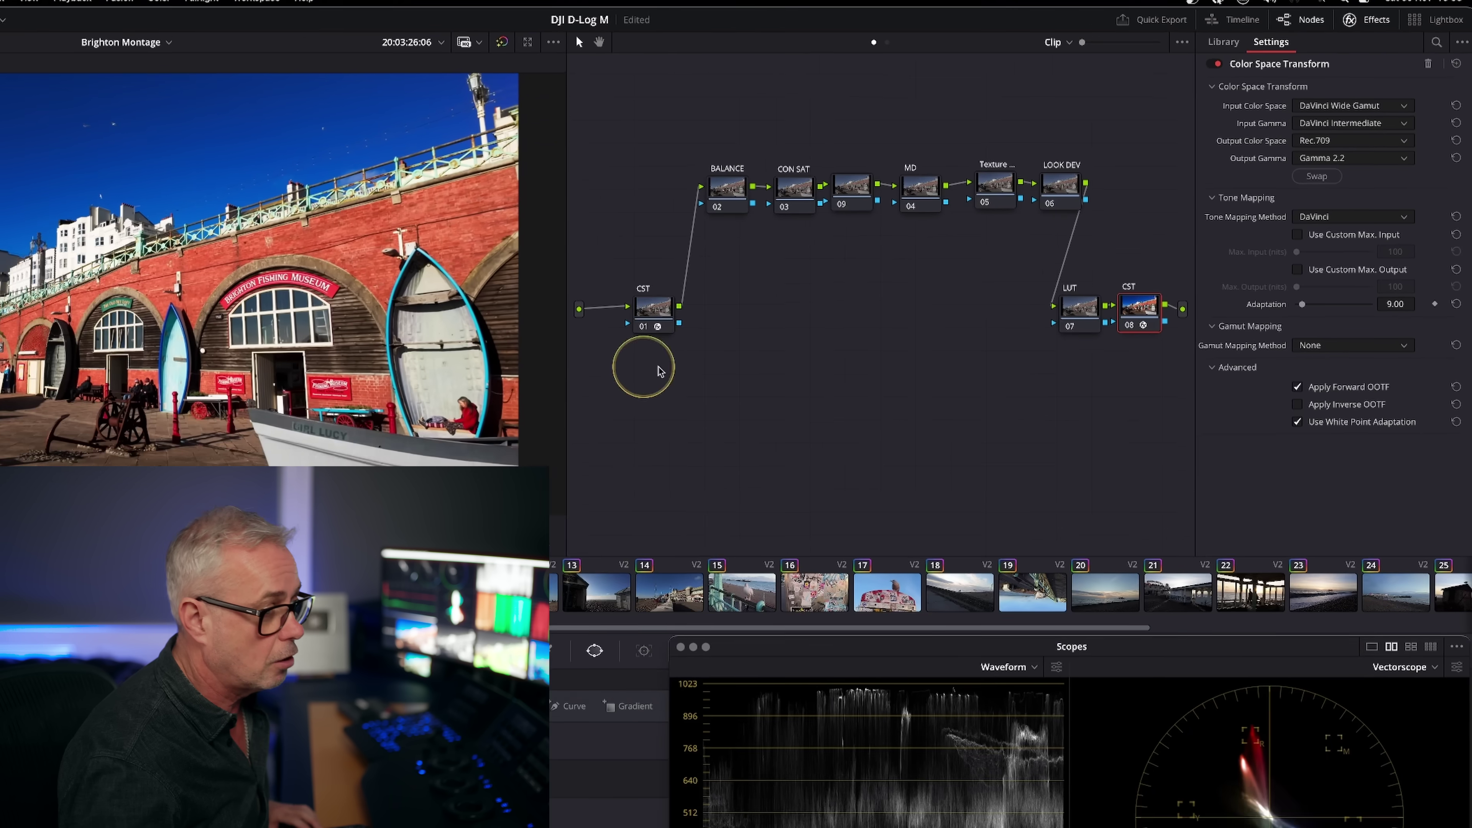
pyautogui.click(652, 316)
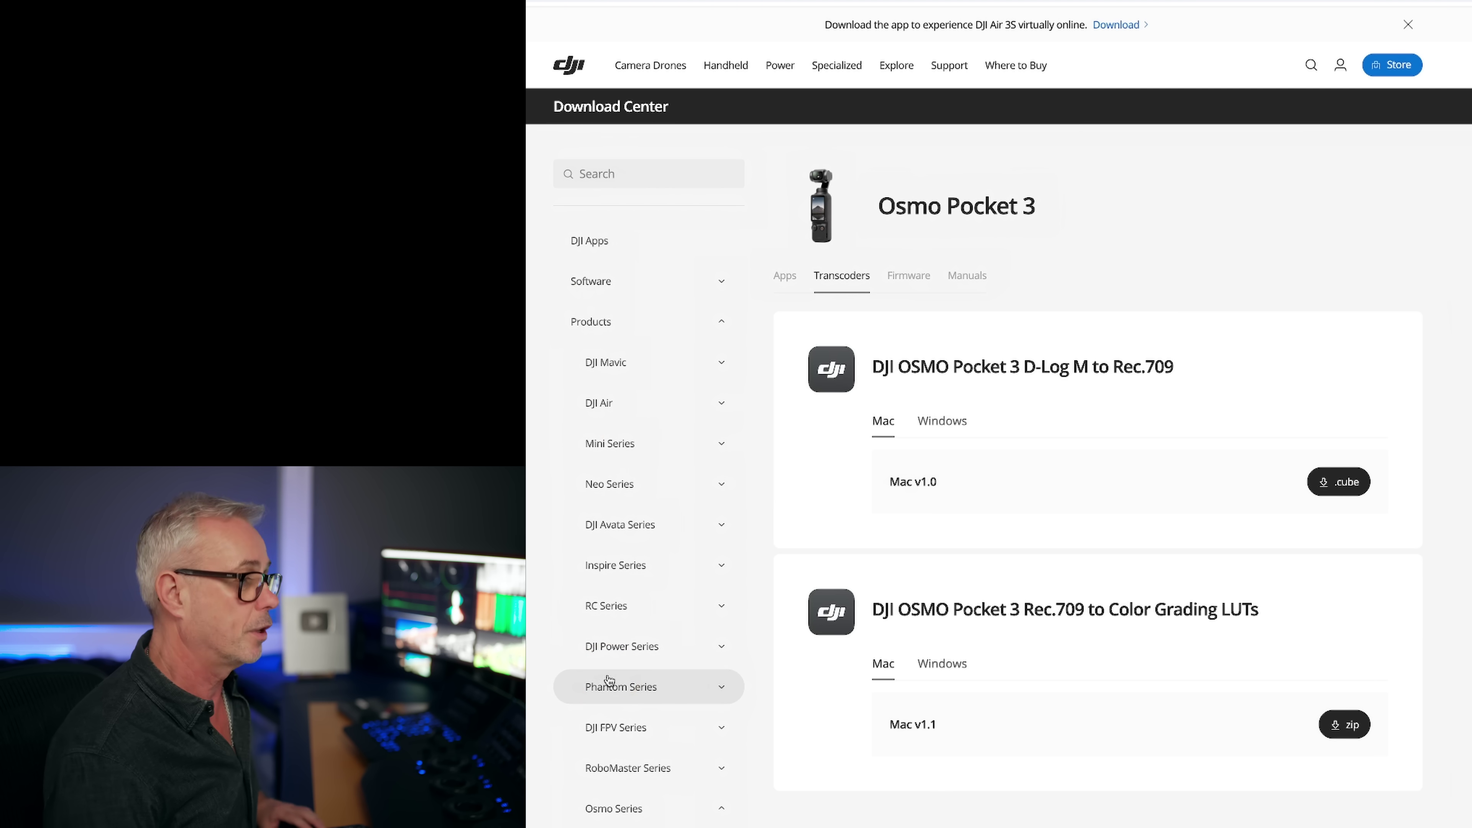
# Review the Osmo Pocket 3 LUT downloads in DJI's Download Center and switch back to DaVinci Resolve.
pyautogui.click(1194, 565)
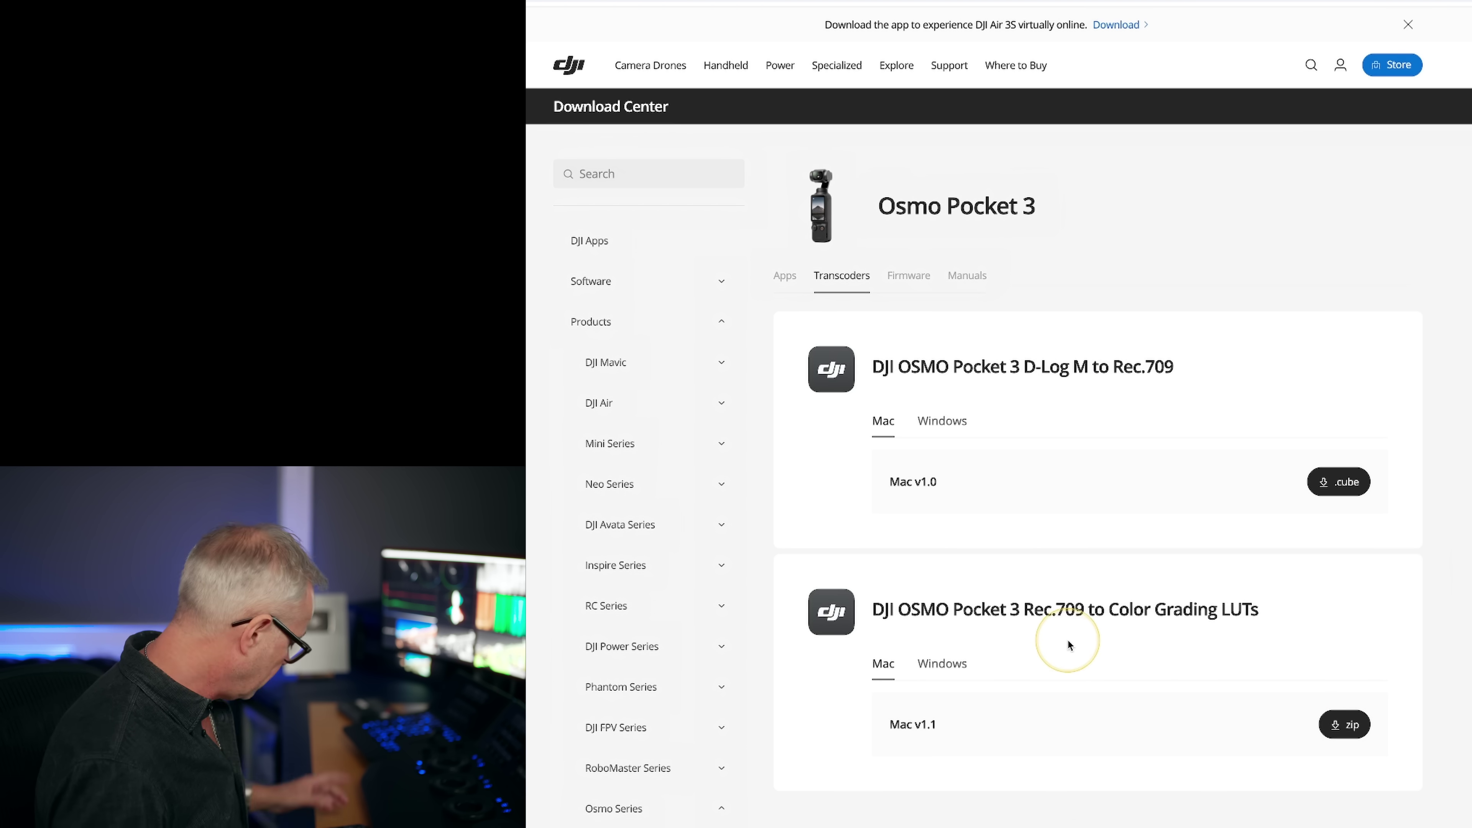
pyautogui.press('super+Tab')
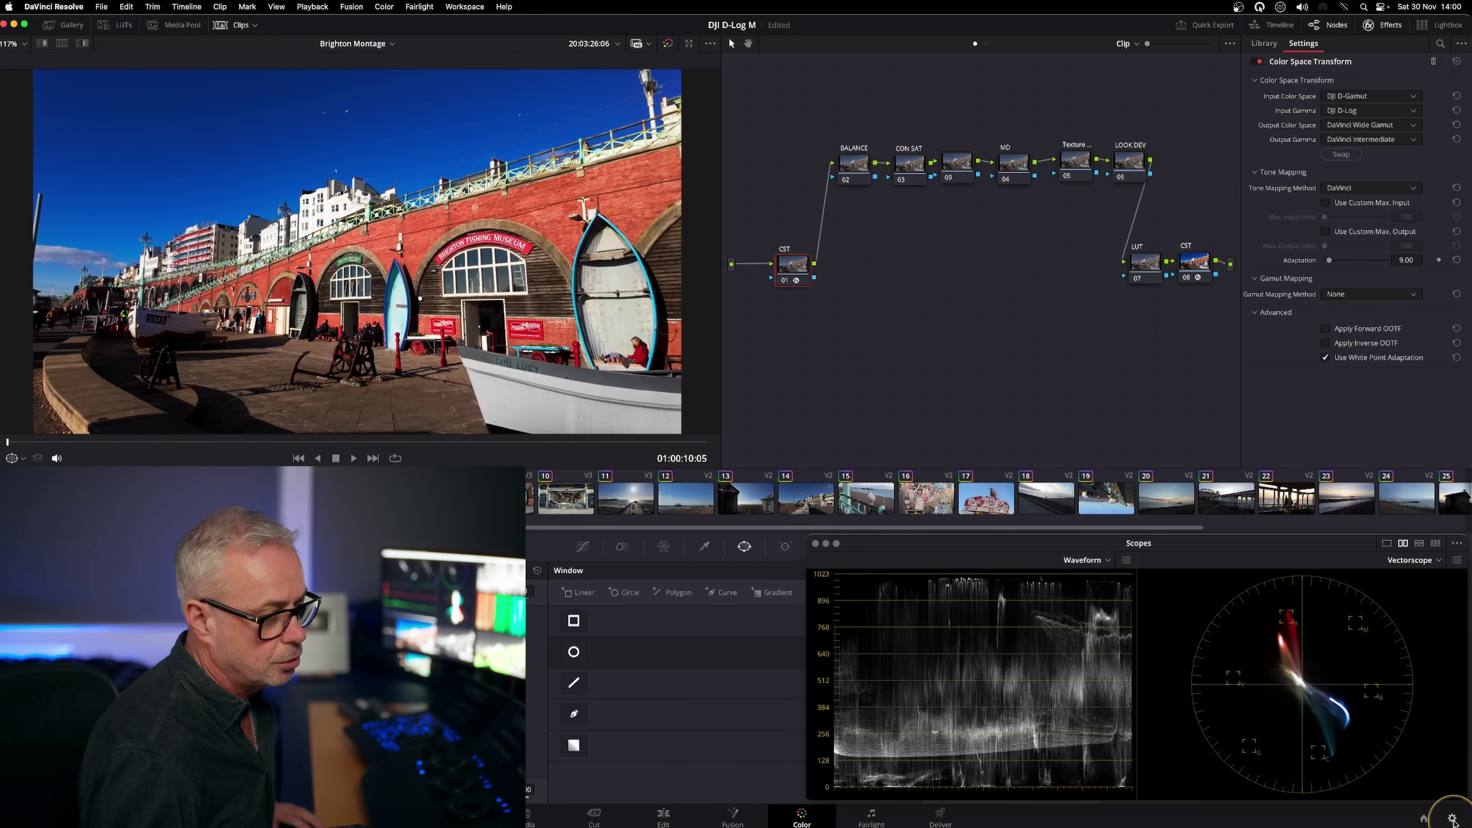
# Check the LUT folder from the project's Color Management settings, update the LUT lists, and close the settings.
pyautogui.click(1452, 818)
pyautogui.click(523, 174)
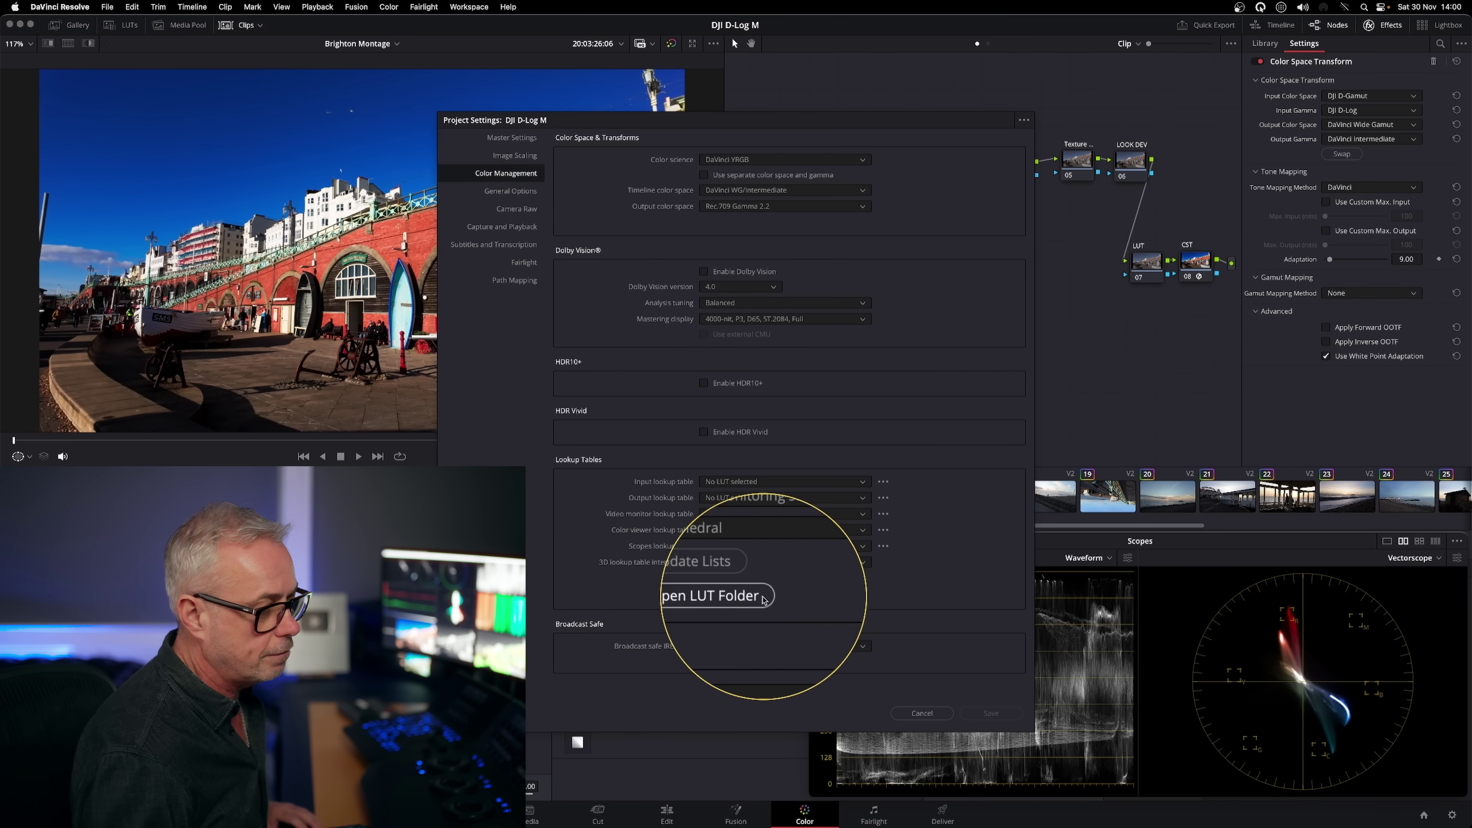
pyautogui.click(734, 595)
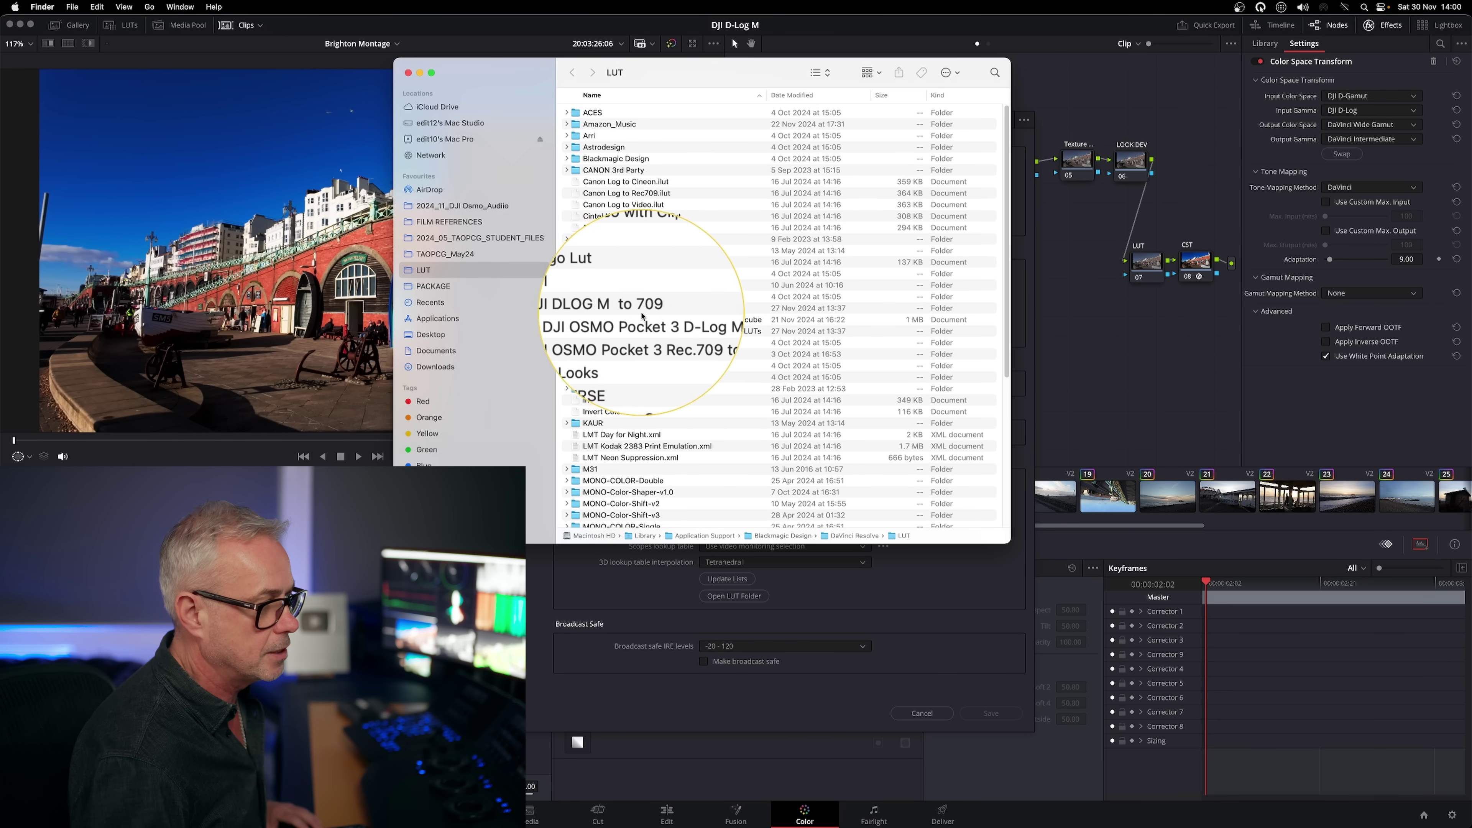
pyautogui.press('super+w')
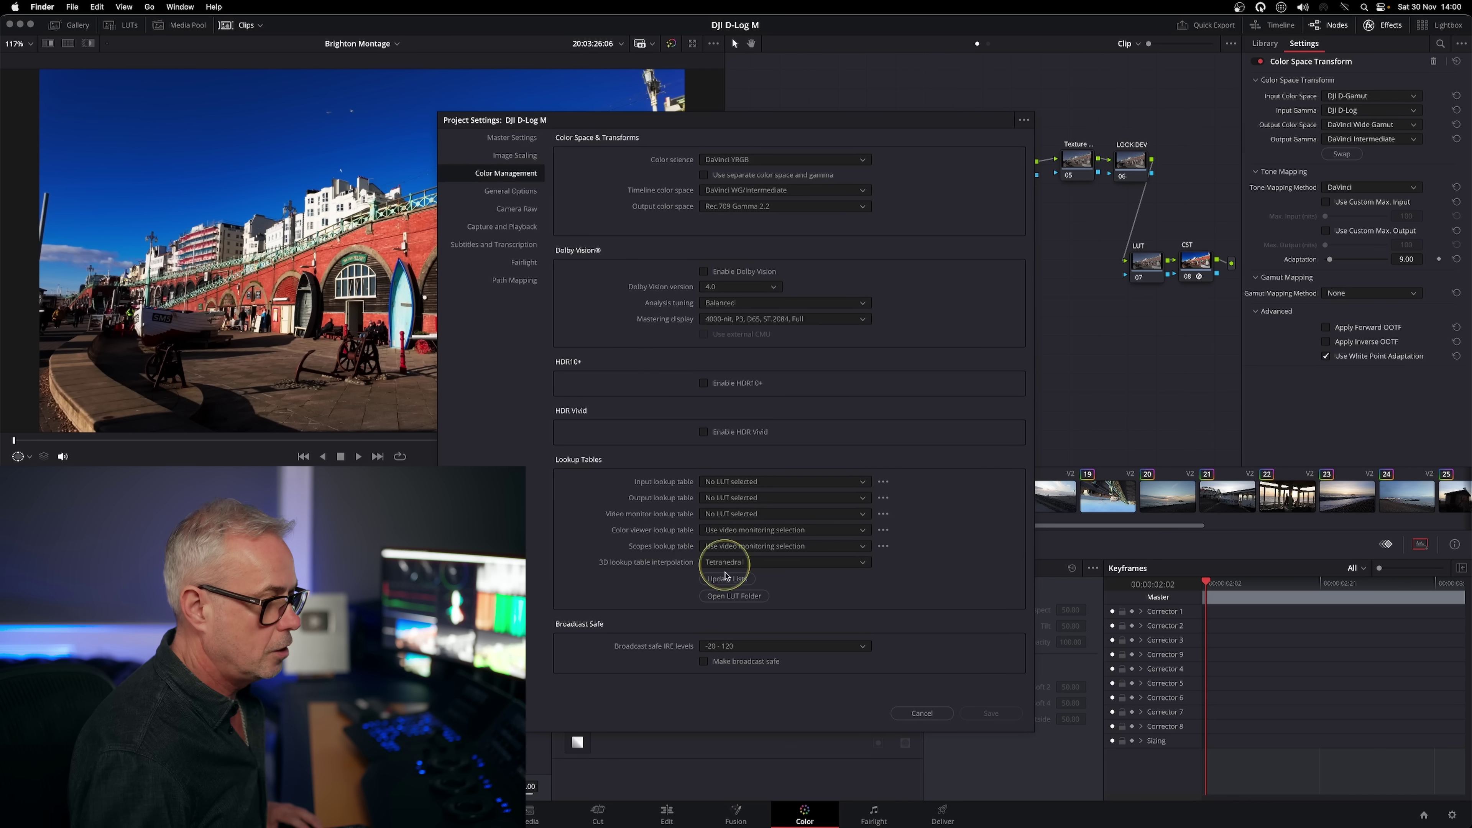
pyautogui.click(728, 579)
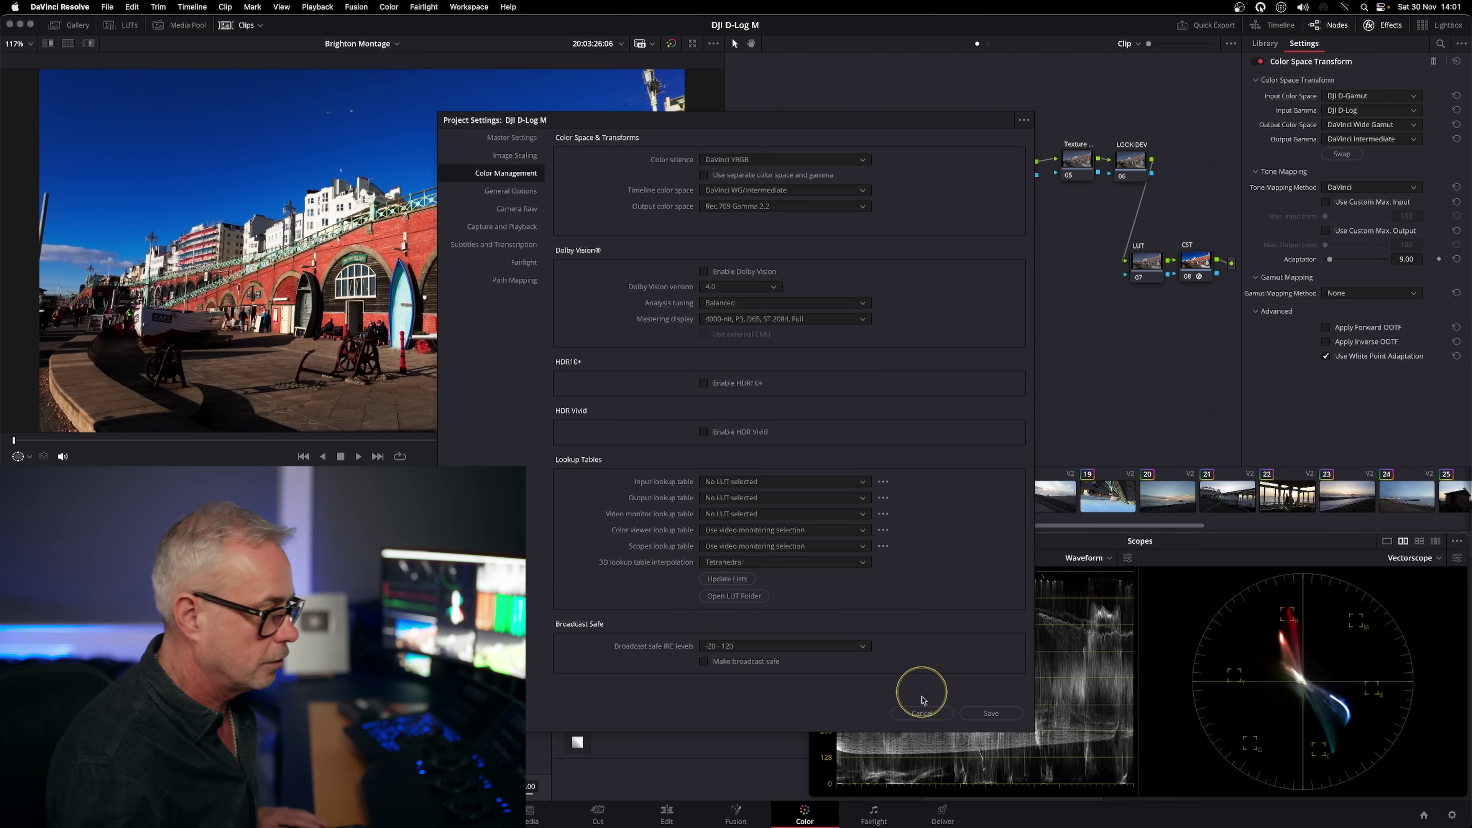
pyautogui.click(921, 713)
# Disable the first CST node and move the row of nodes from BALANCE to LOOK DEV slightly upward.
pyautogui.moveTo(793, 268); pyautogui.dragTo(799, 259)
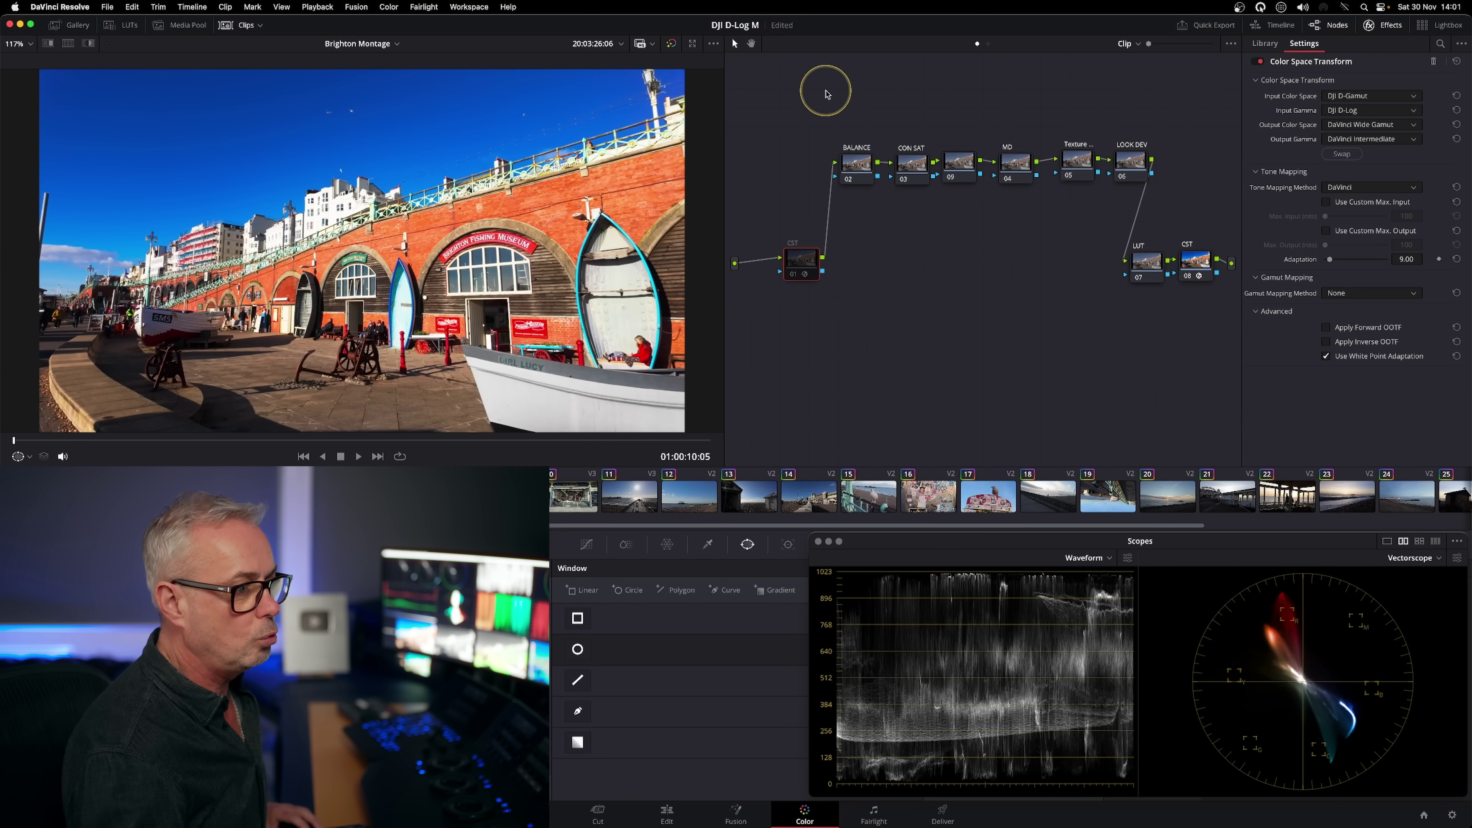
pyautogui.moveTo(844, 107); pyautogui.dragTo(1154, 165)
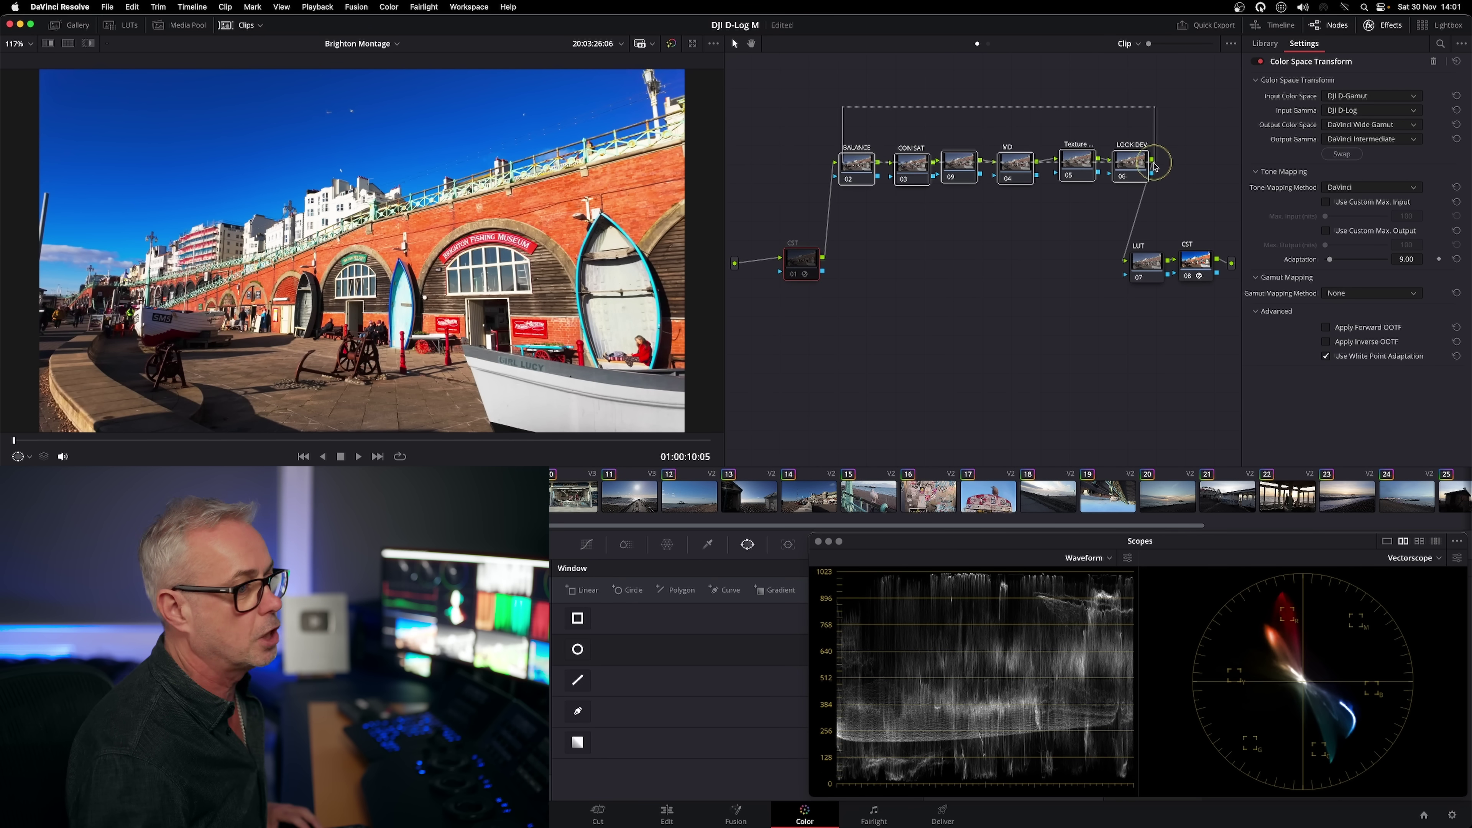
pyautogui.moveTo(1025, 170); pyautogui.dragTo(1025, 165)
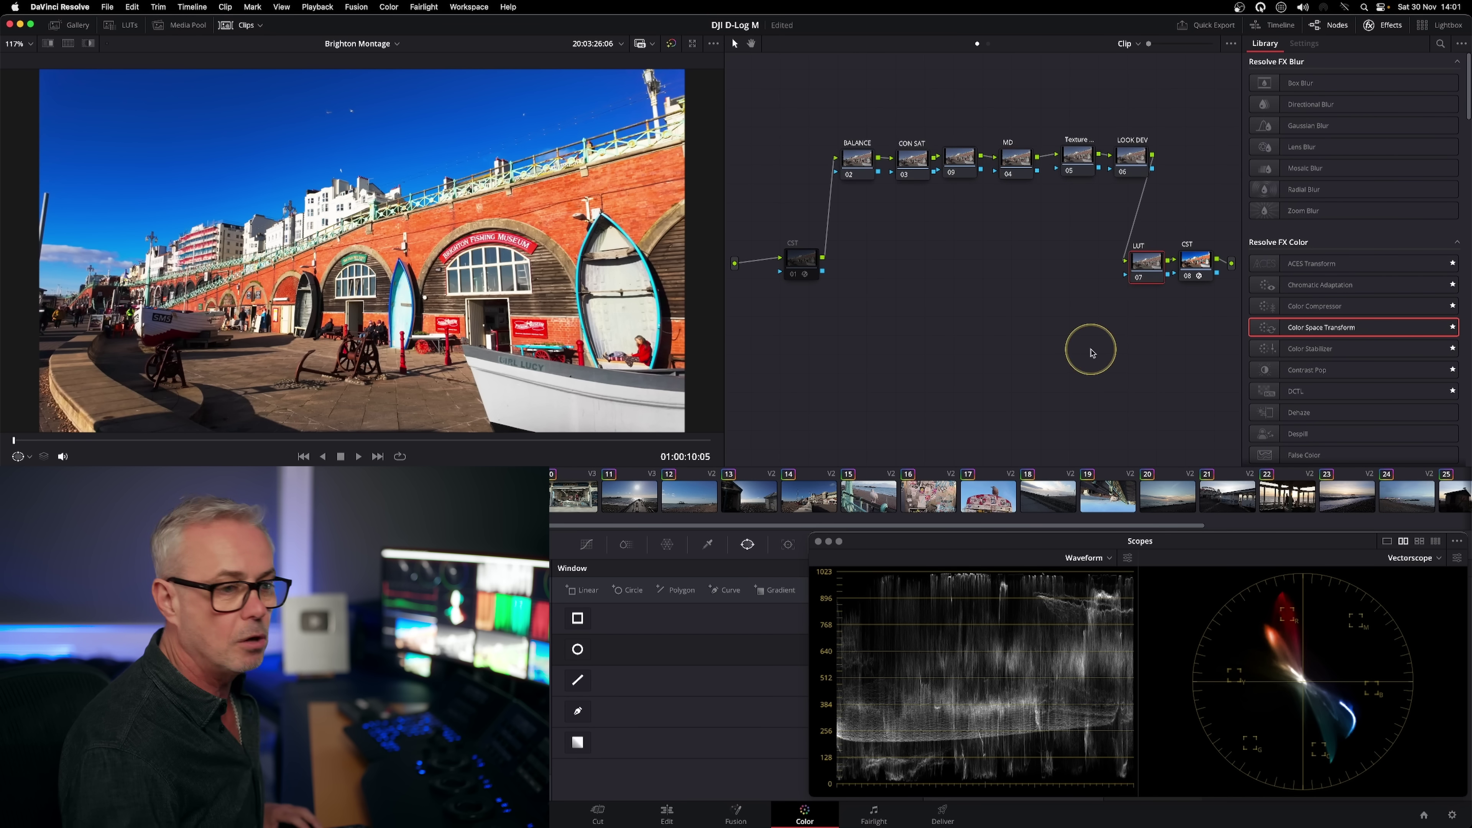
# Apply a LUT to the node labelled LUT and disable the last CST node.
pyautogui.rightClick(1143, 274)
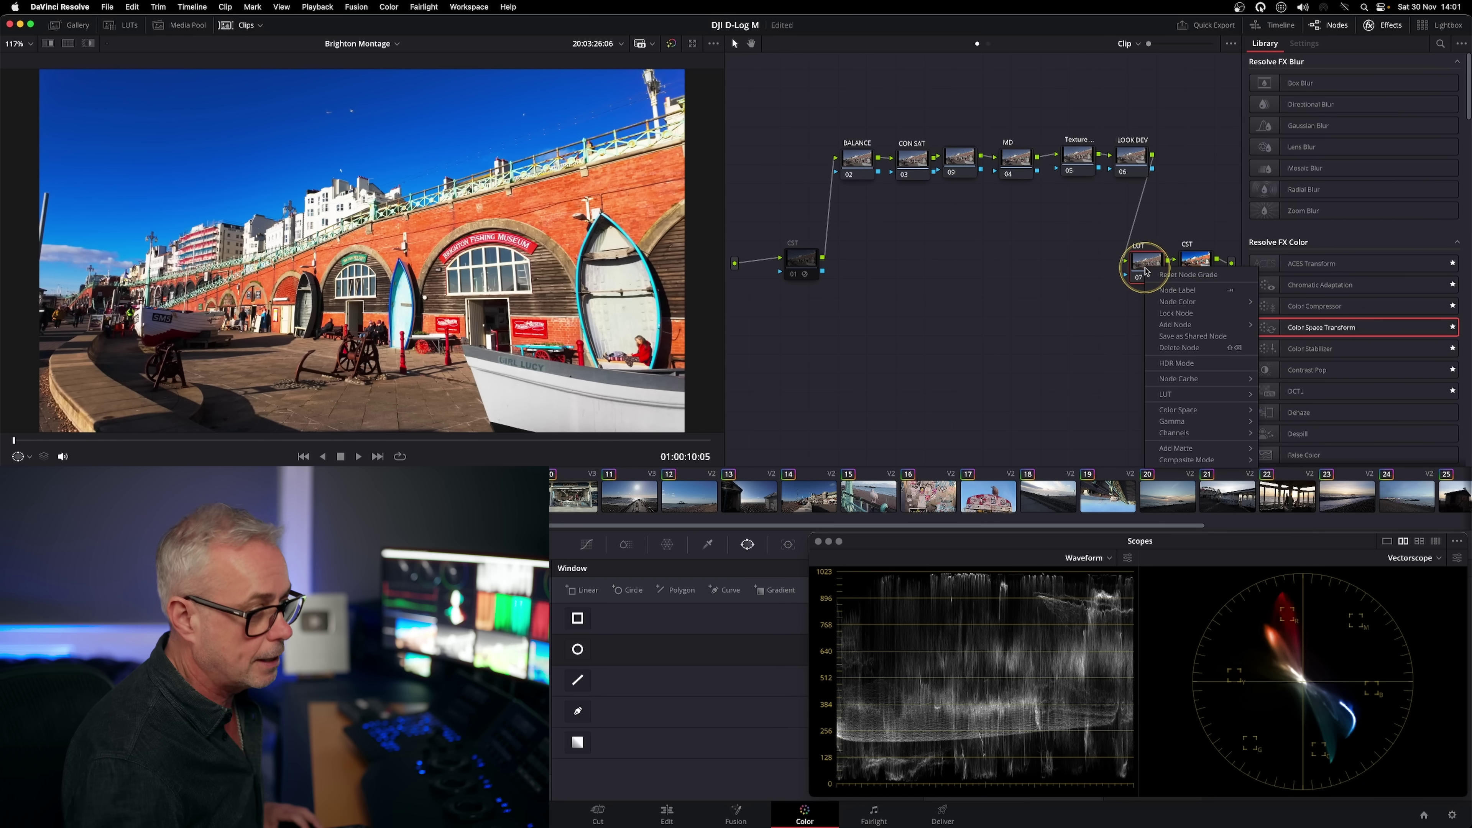
pyautogui.moveTo(1168, 401)
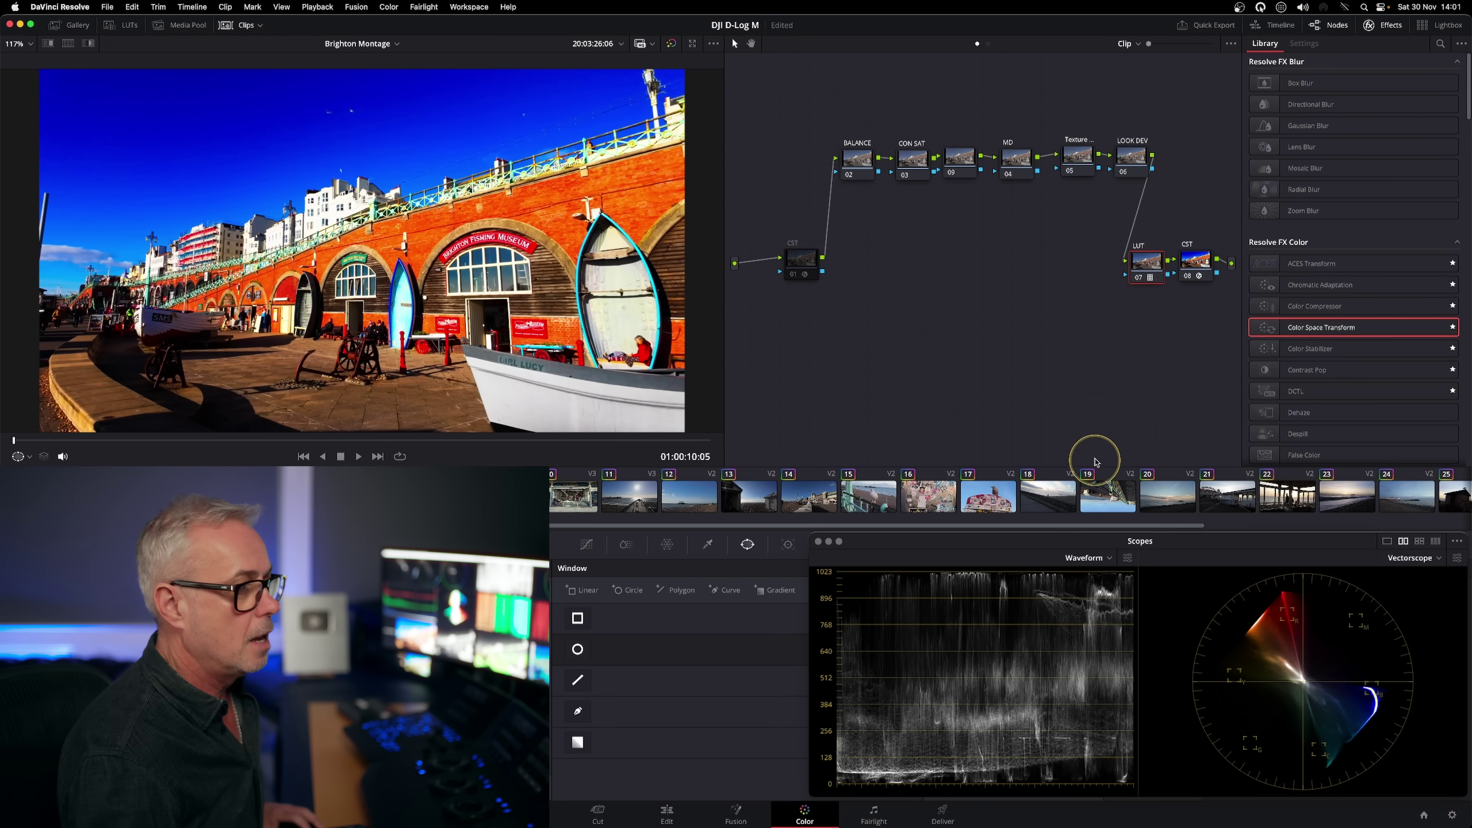
pyautogui.click(1149, 275)
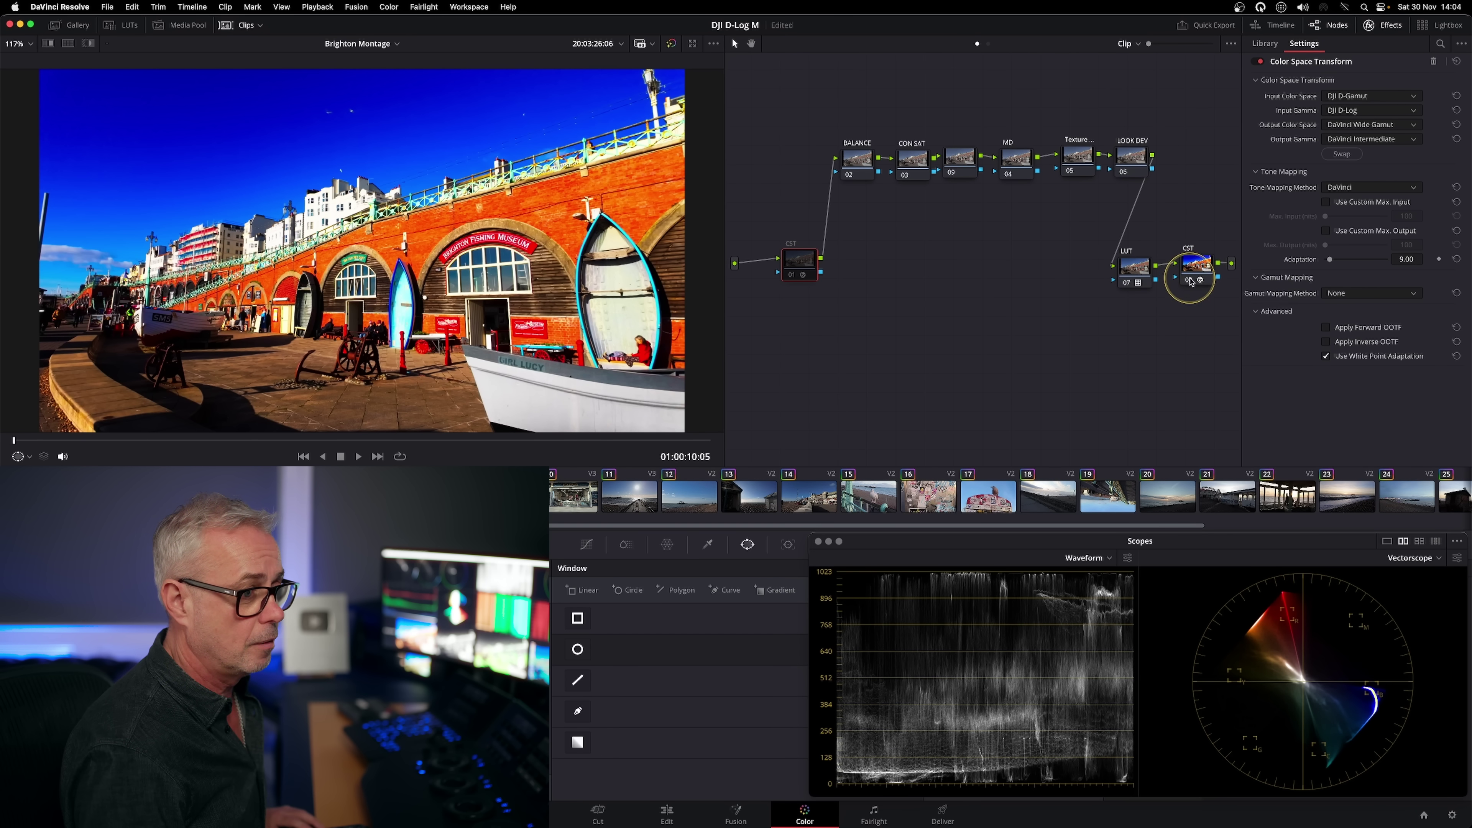
pyautogui.click(1189, 281)
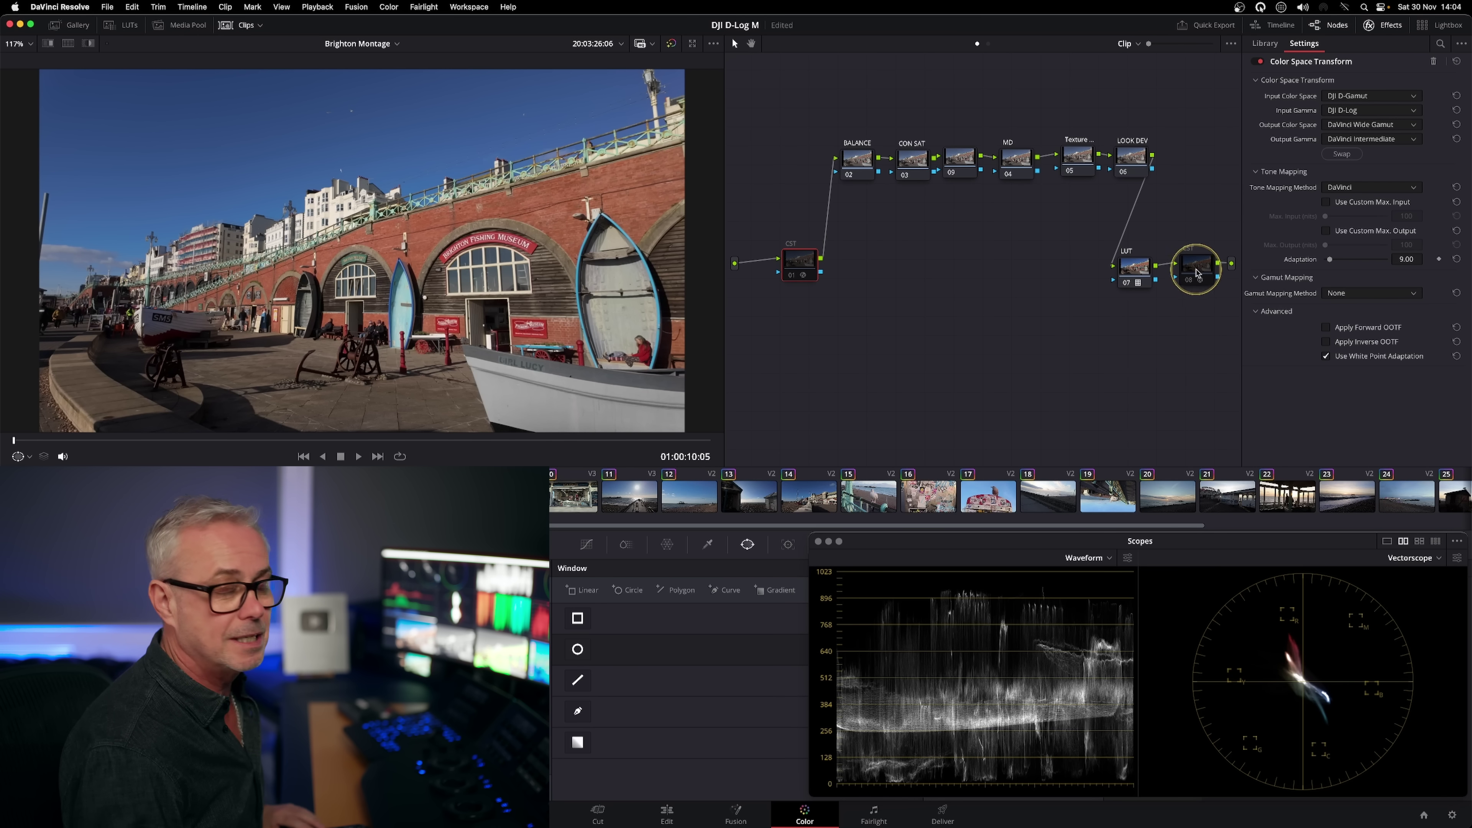
# Enable the last CST node and set its input color space and input gamma to Rec.709.
pyautogui.click(1136, 271)
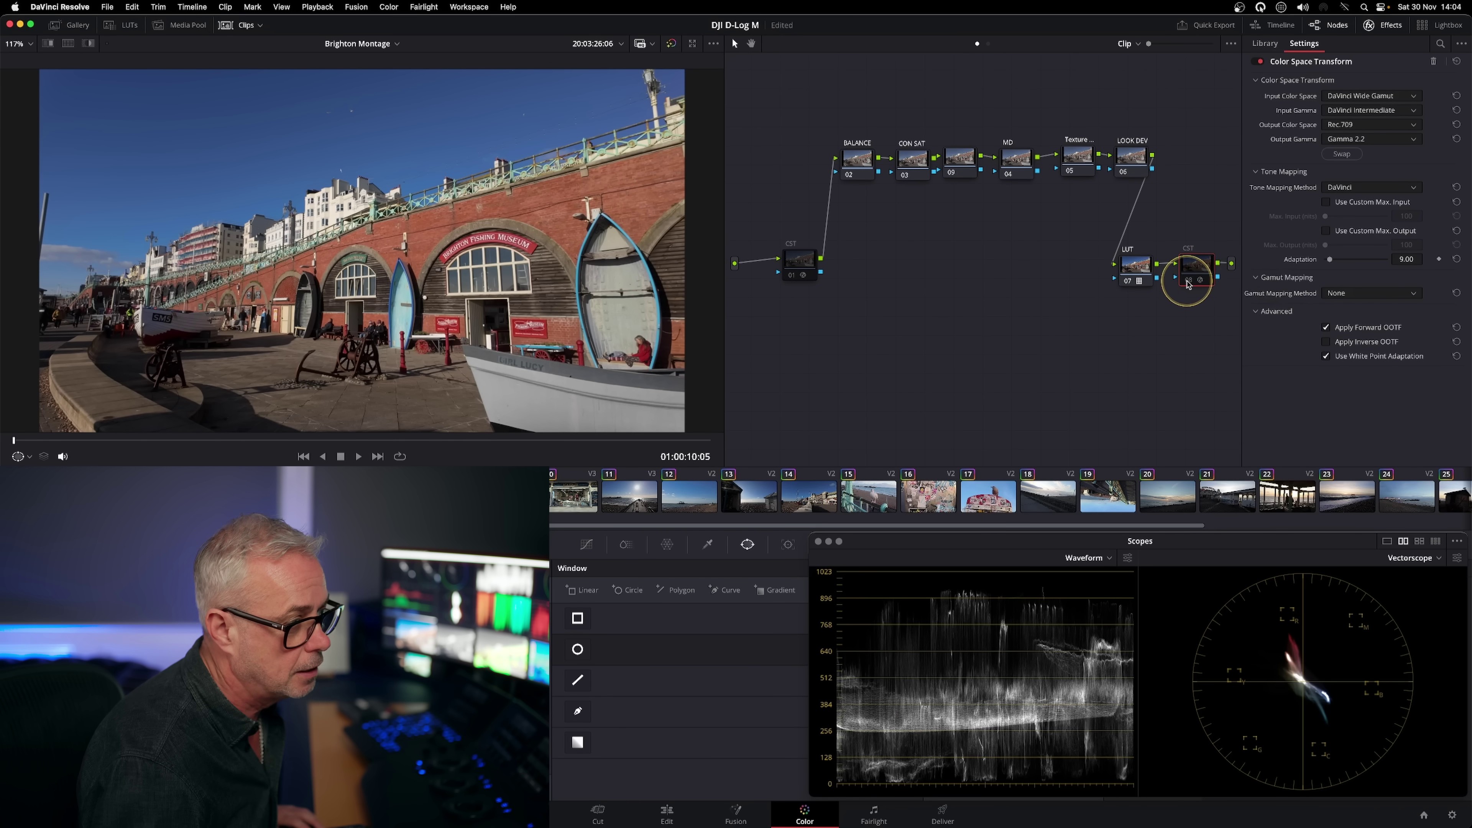
pyautogui.click(1188, 280)
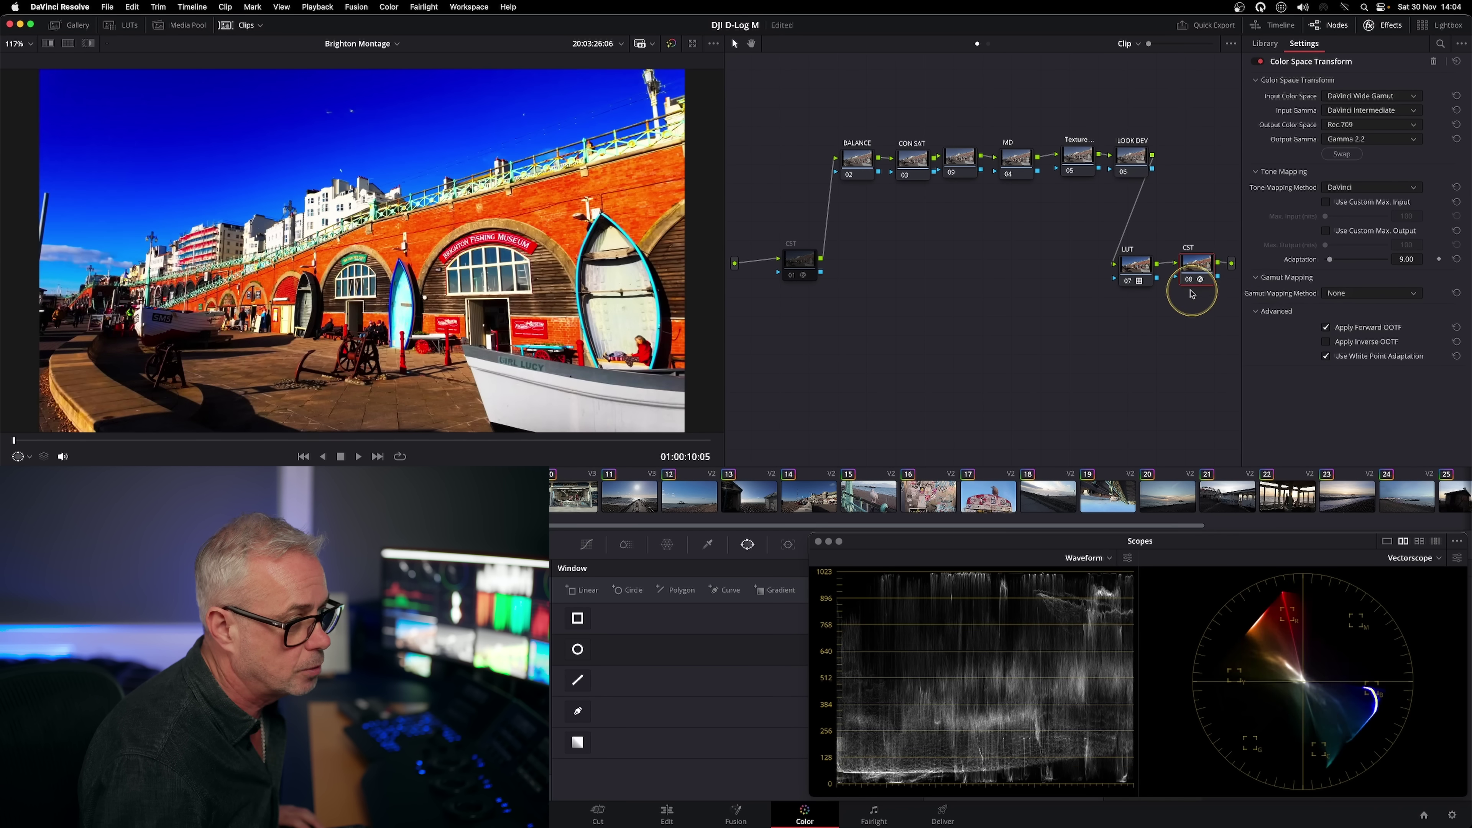
pyautogui.click(1392, 99)
pyautogui.moveTo(1466, 165); pyautogui.dragTo(1469, 176)
pyautogui.click(1339, 187)
pyautogui.click(1371, 110)
pyautogui.click(1346, 141)
# Try Gamma 2.4 as the last CST node's output gamma and set it back to Gamma 2.2.
pyautogui.click(1366, 140)
pyautogui.click(1375, 243)
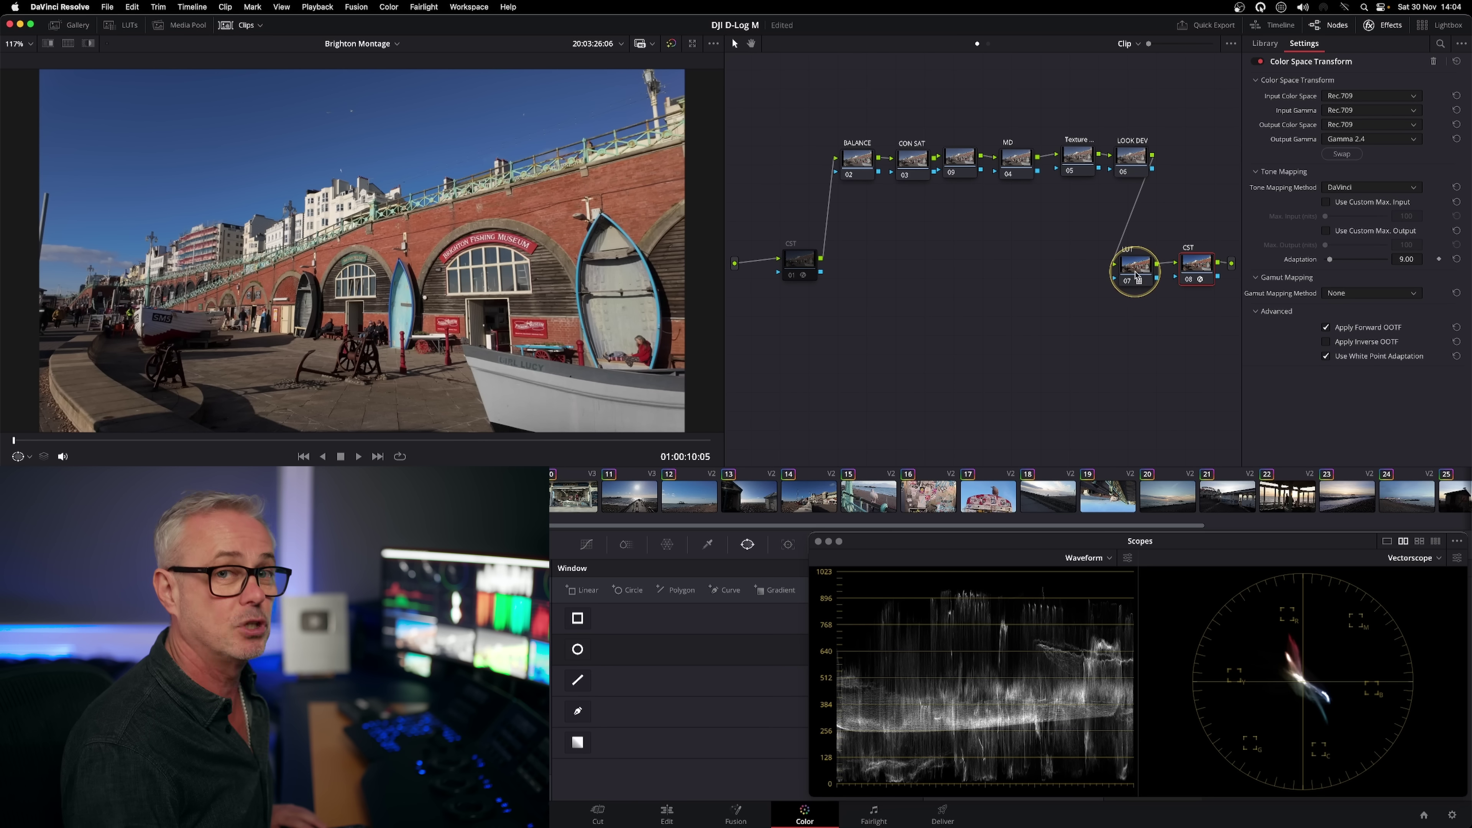
pyautogui.click(1382, 142)
pyautogui.click(1379, 229)
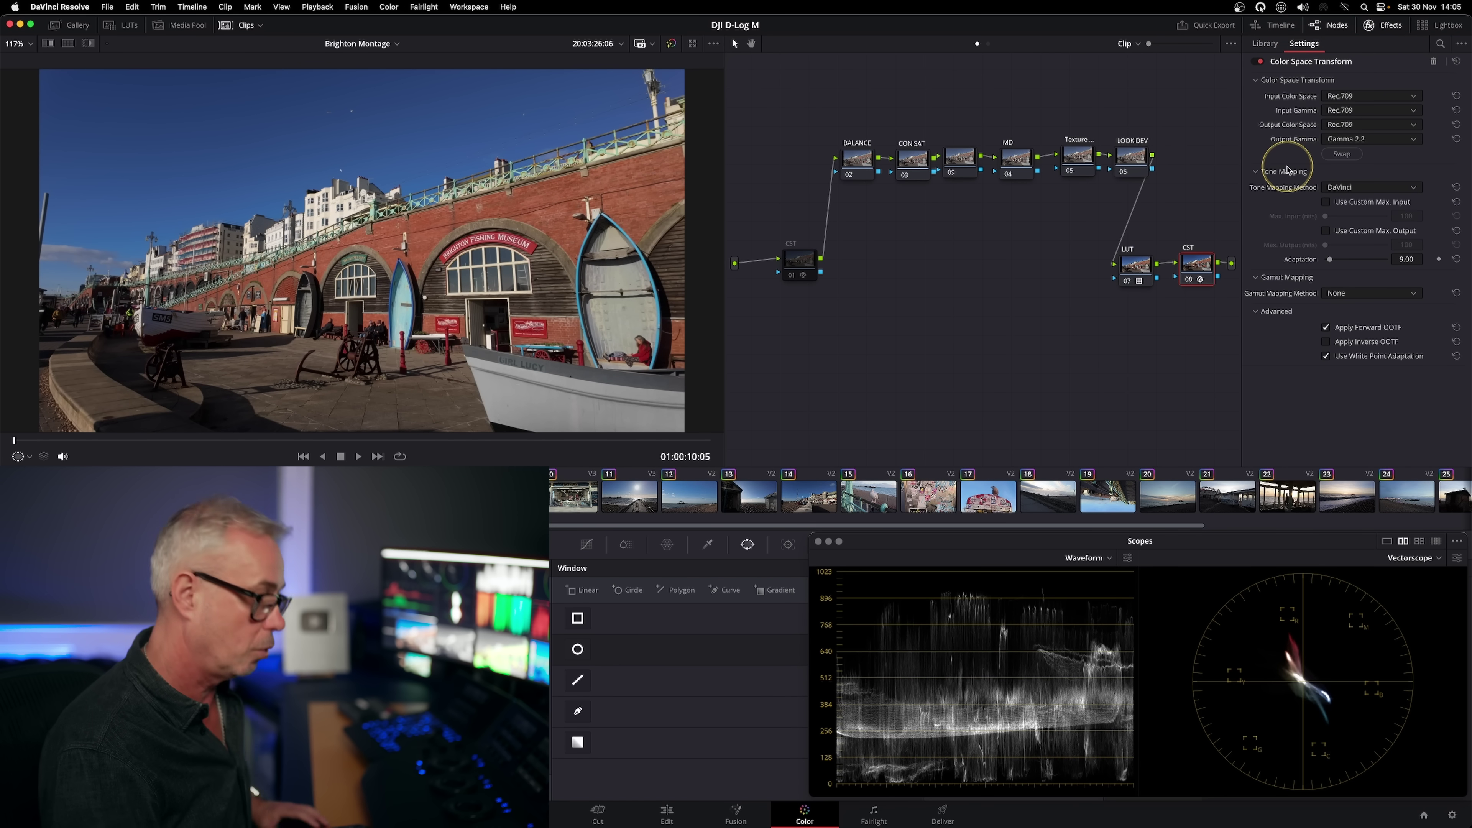
pyautogui.hotkey('ctrl', 'd')
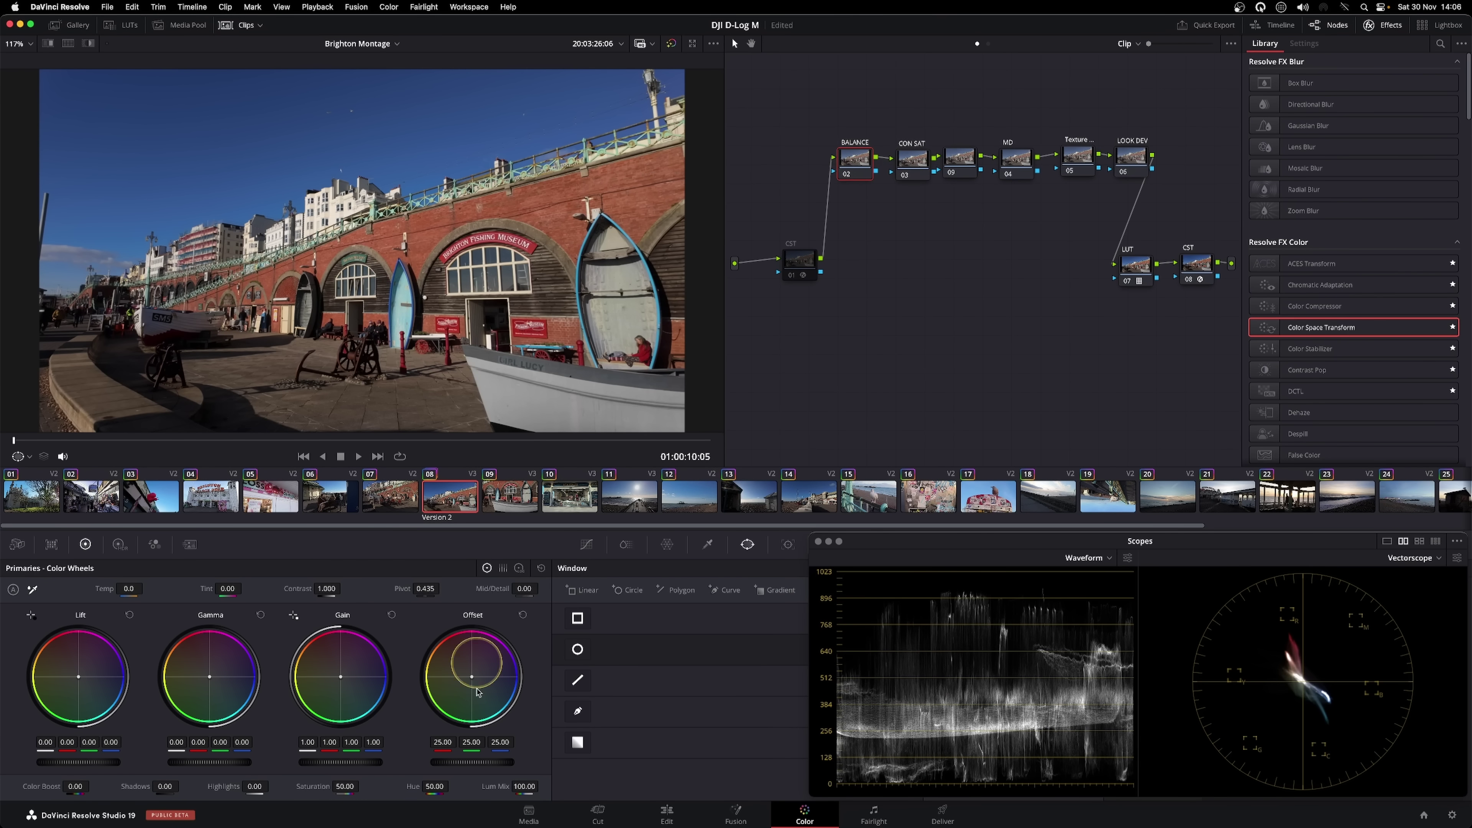
# Set the BALANCE node's global exposure to 0.05 with the HDR color wheels and bring back the primaries color wheels.
pyautogui.click(120, 546)
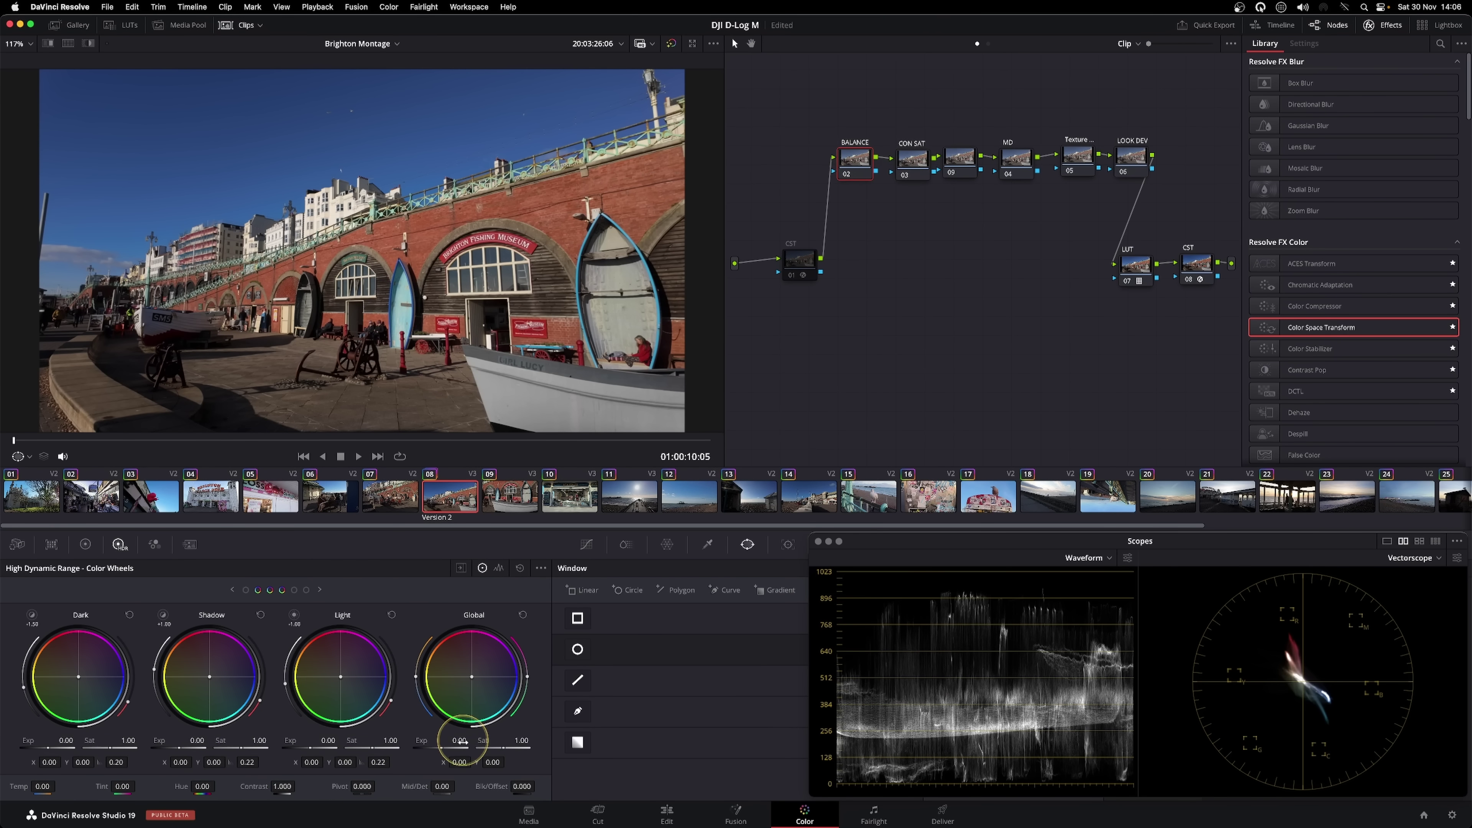
pyautogui.moveTo(457, 744); pyautogui.dragTo(469, 754)
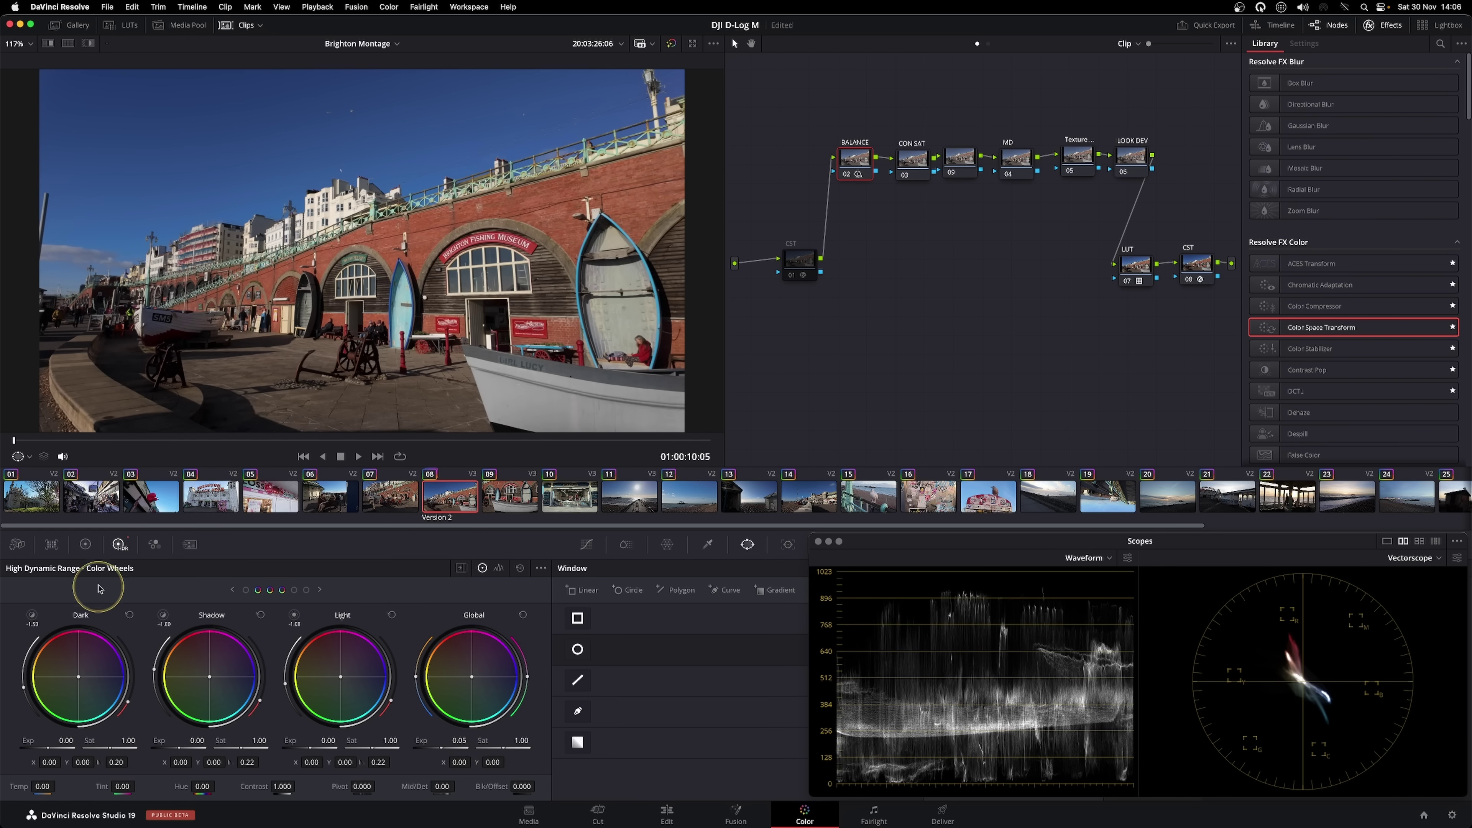
pyautogui.click(86, 544)
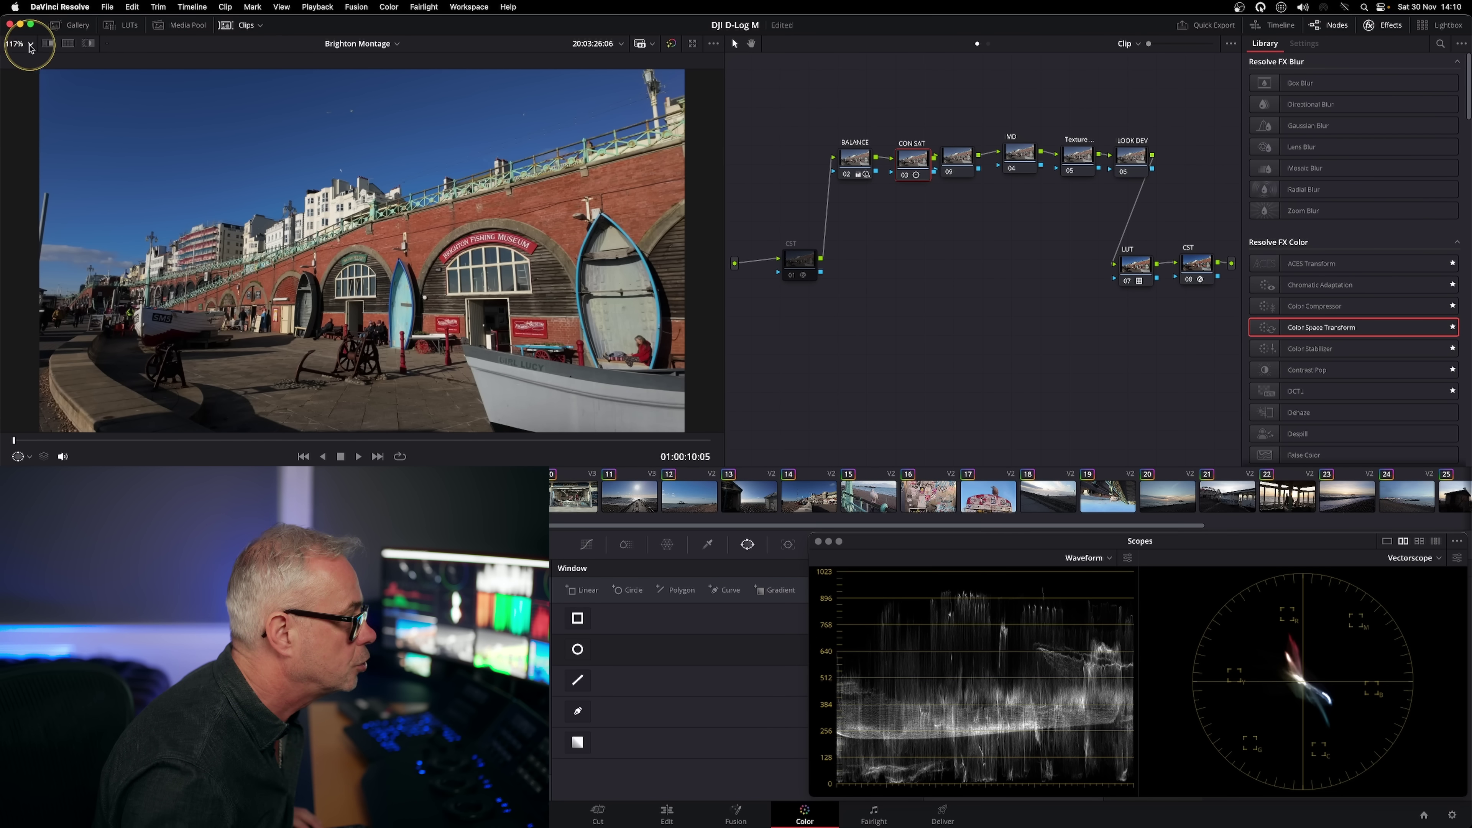
# Search the effects library for "text" and apply Texture Pop to the Texture node.
pyautogui.click(30, 45)
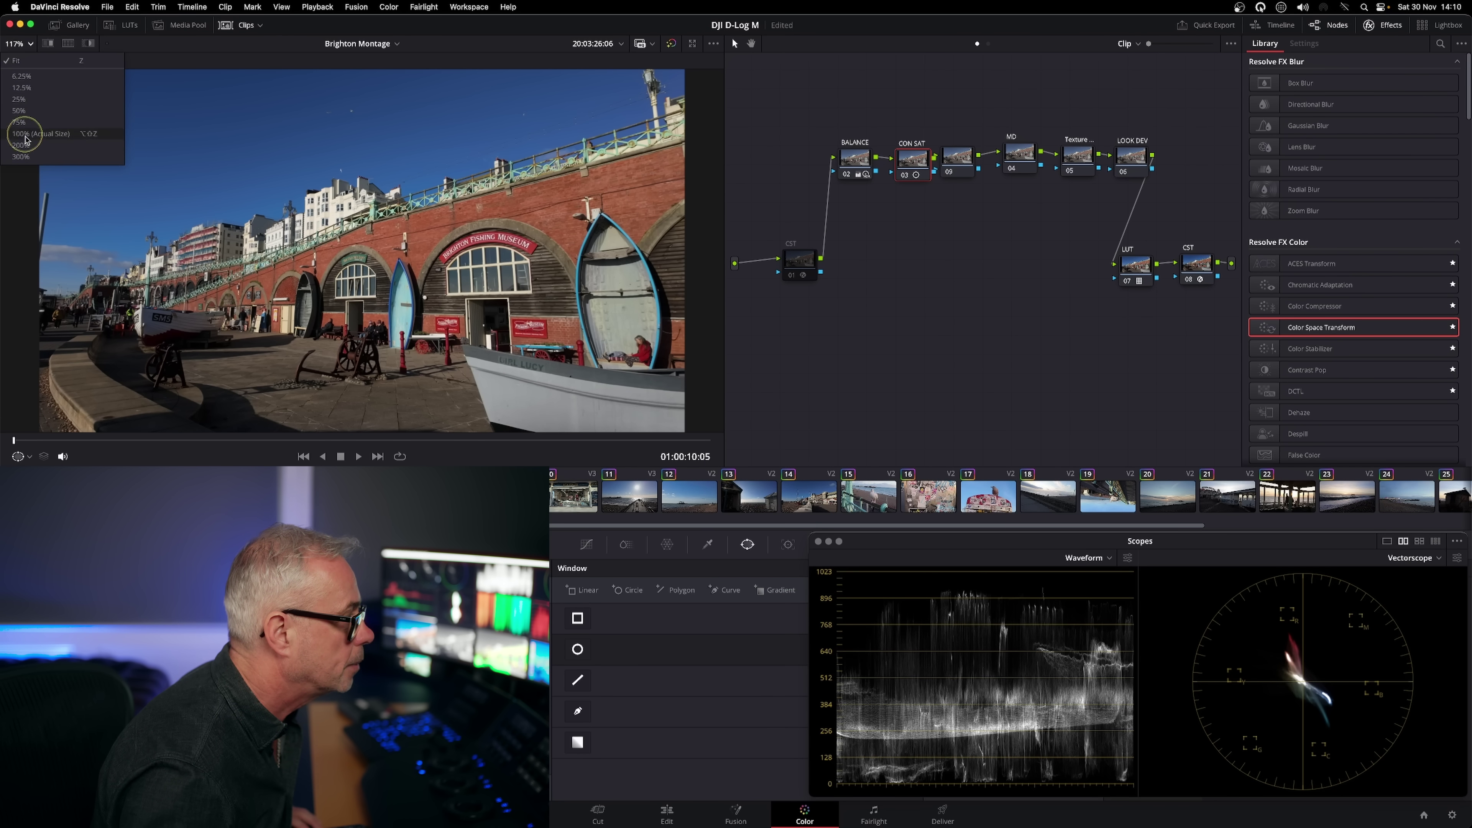
pyautogui.click(21, 145)
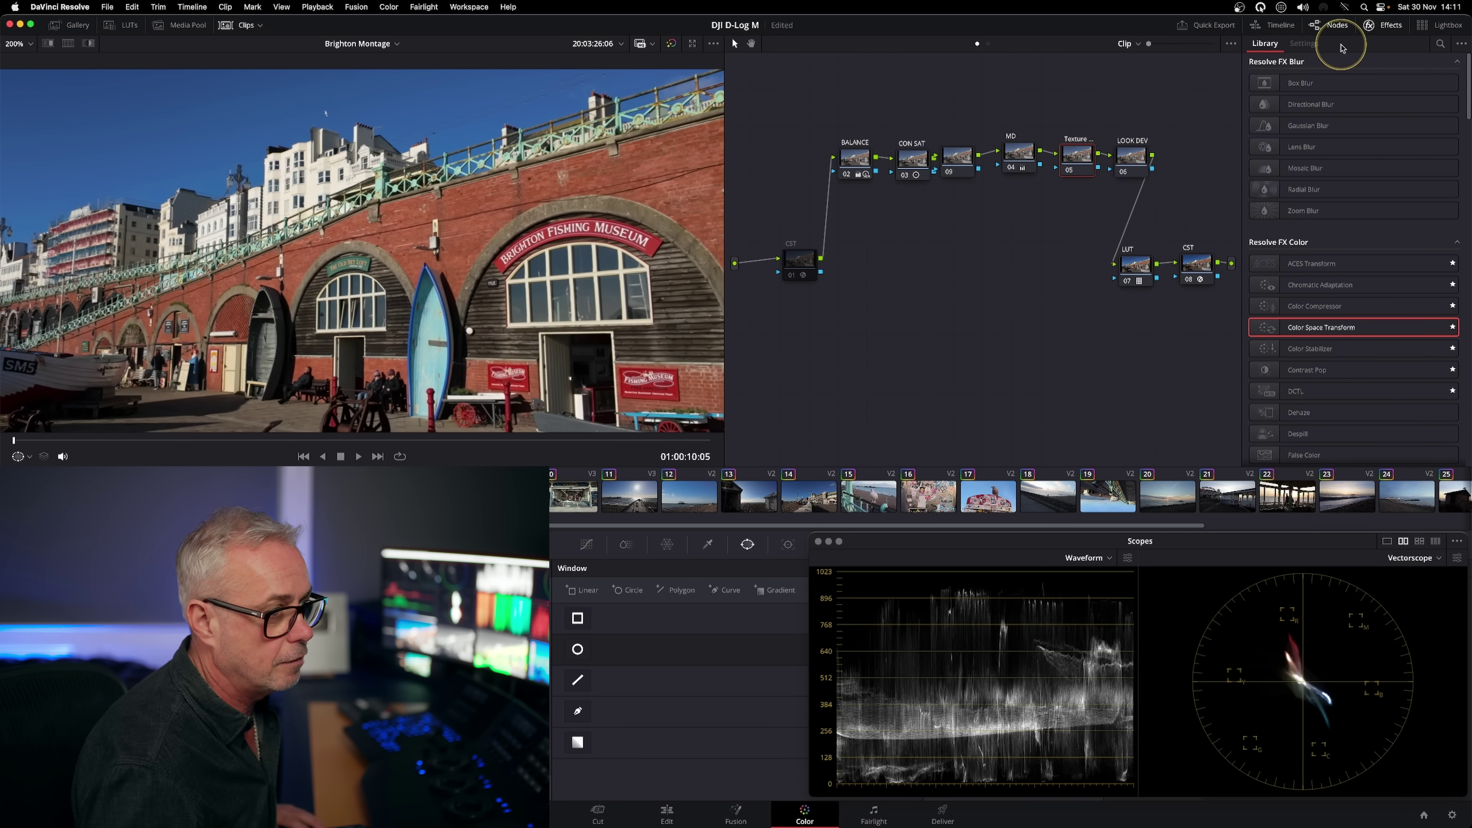
pyautogui.click(1439, 45)
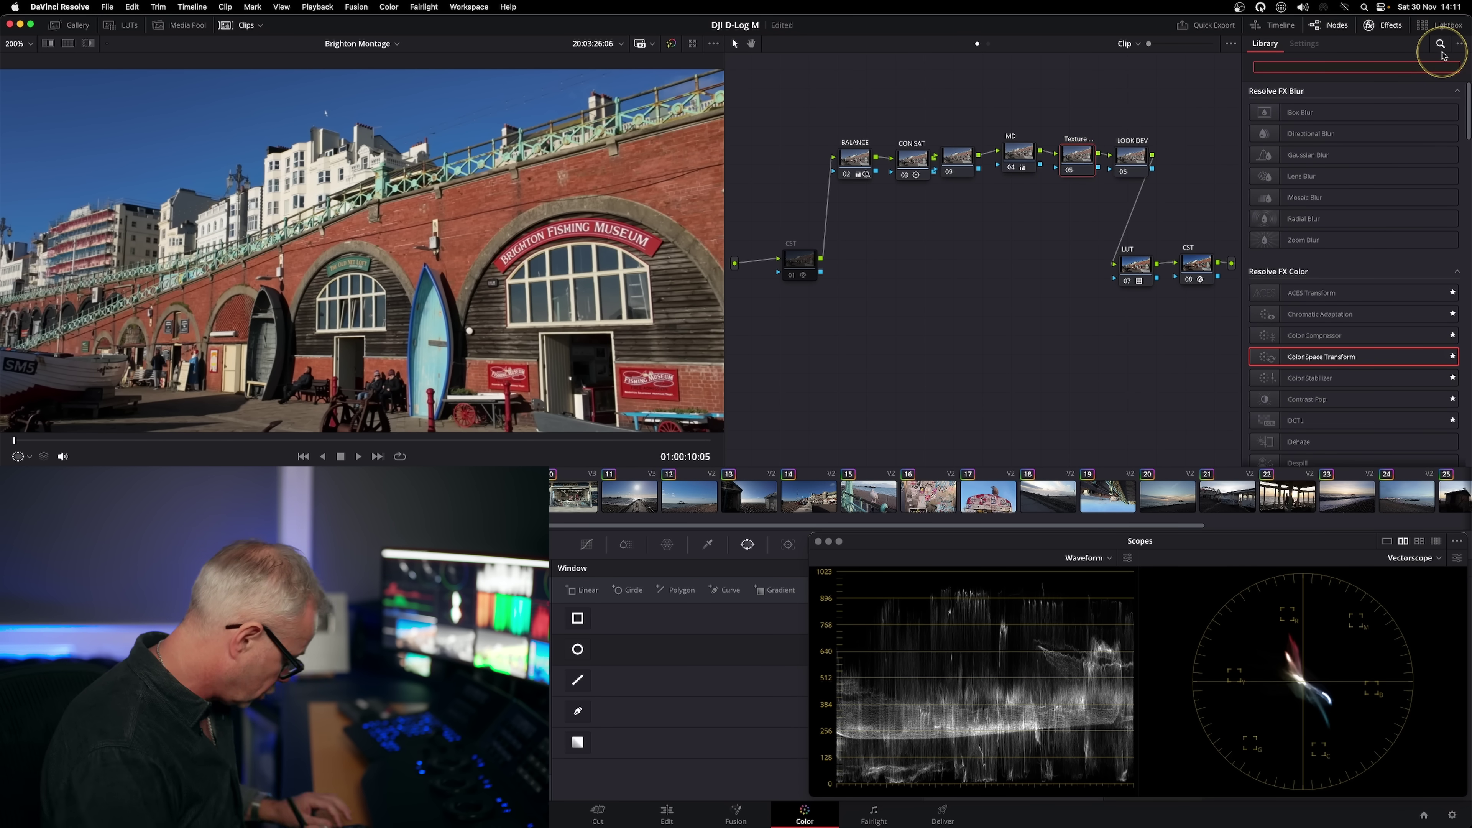
pyautogui.write('text')
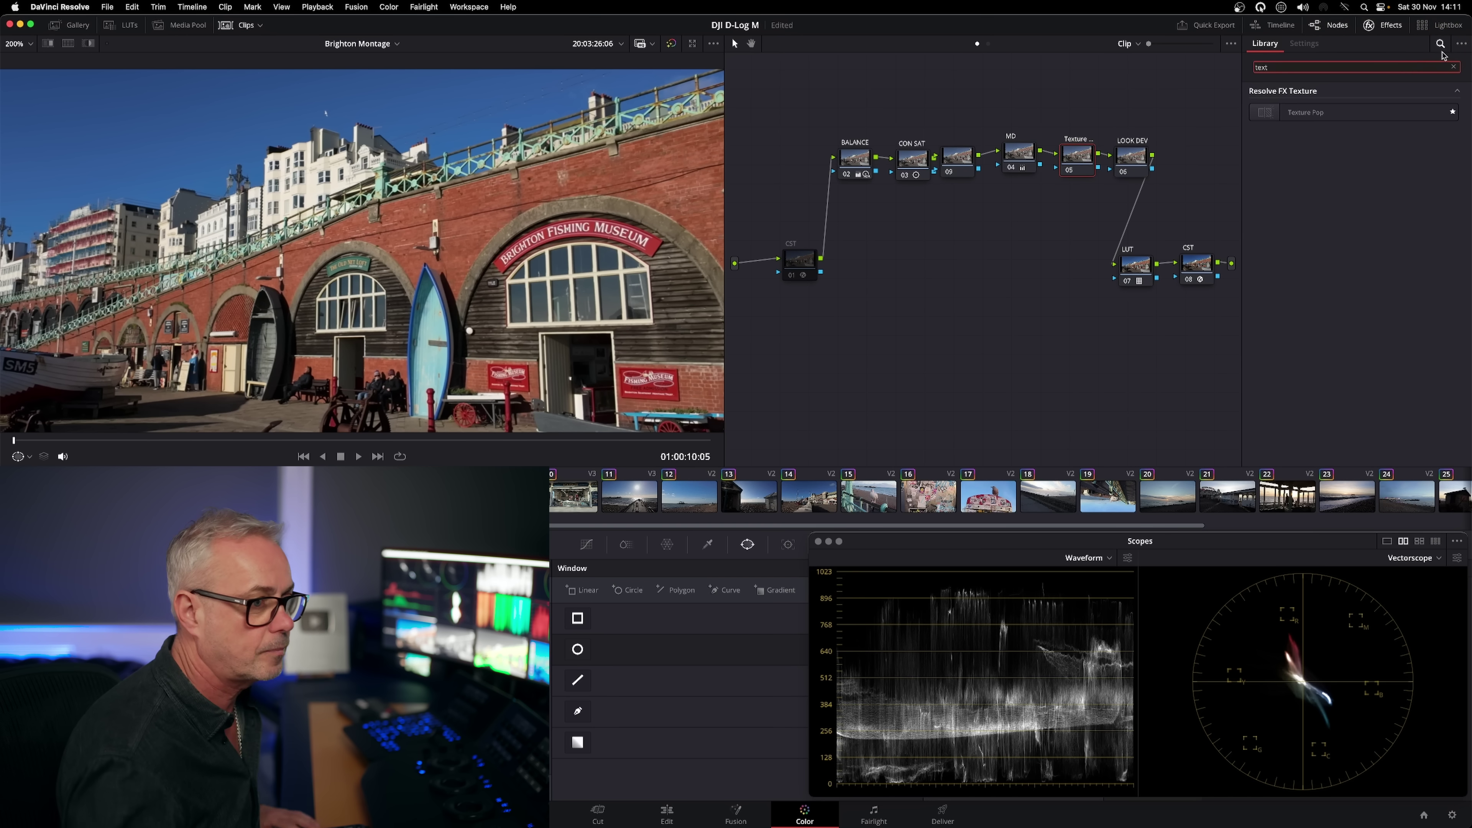
pyautogui.moveTo(1275, 122); pyautogui.dragTo(1127, 181)
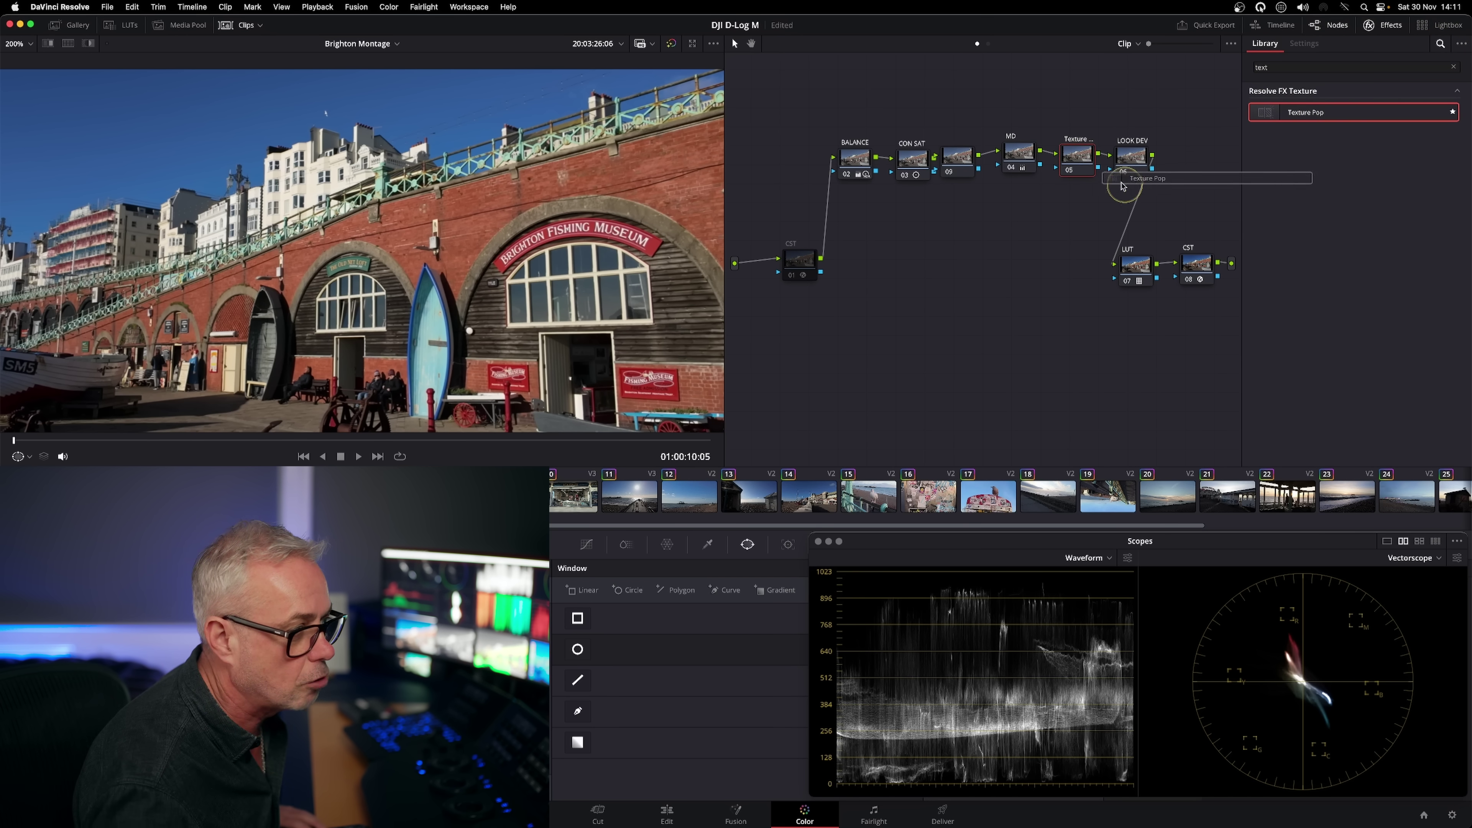
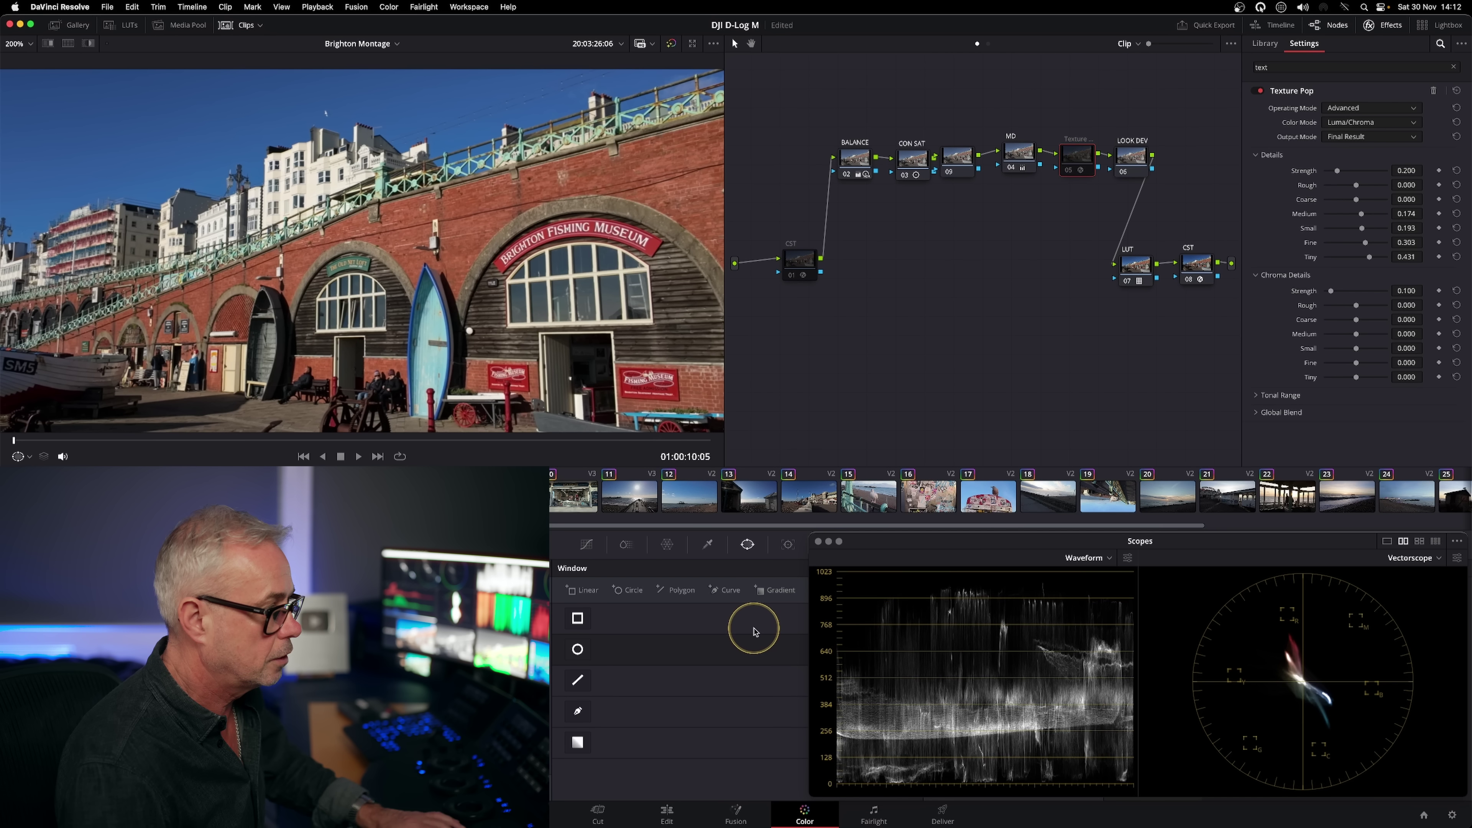
# Compare the brickwork and boat detail at 300% magnification with the Texture node repeatedly disabled and enabled.
pyautogui.click(24, 43)
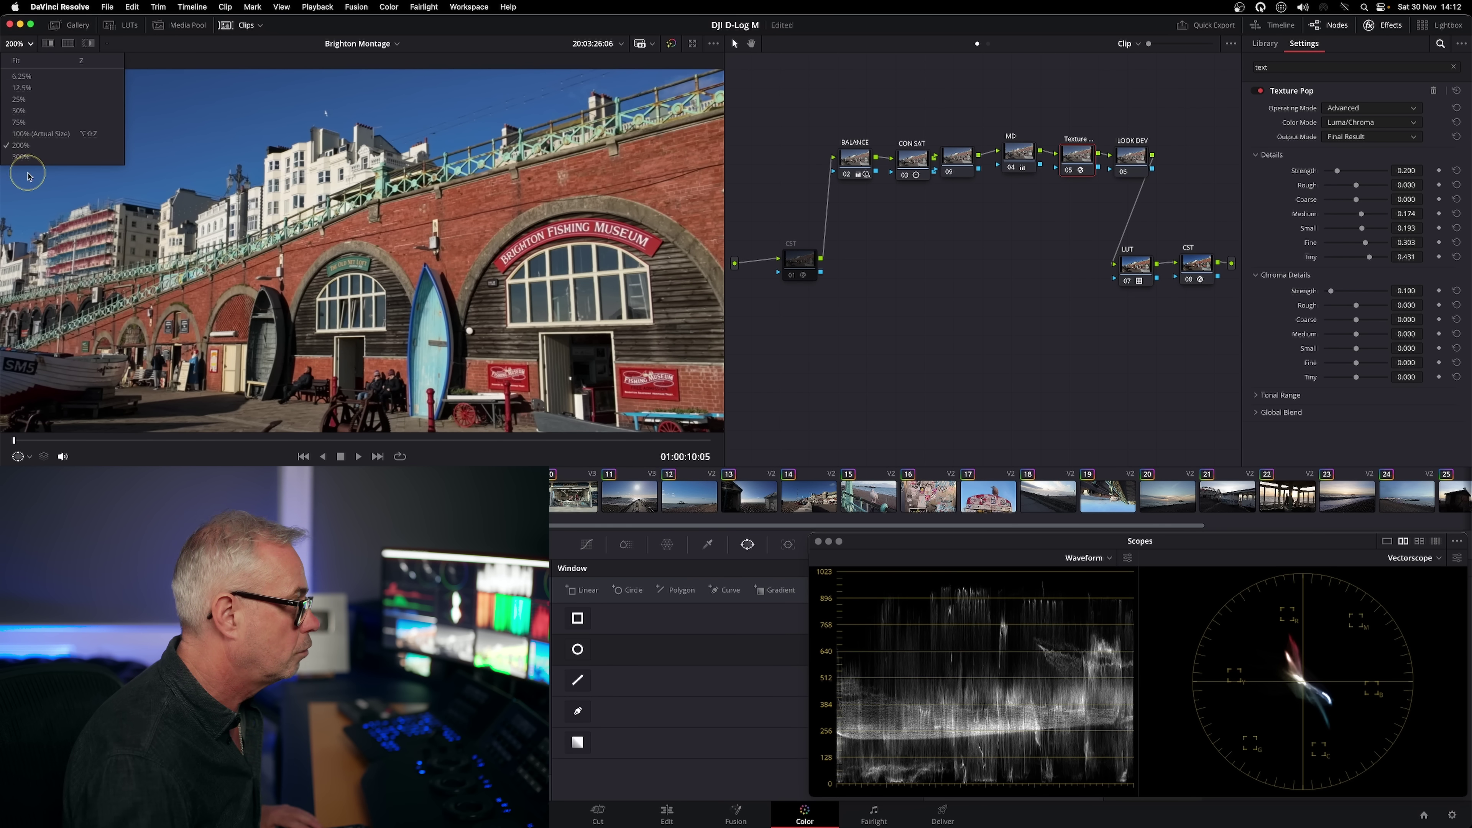
pyautogui.click(20, 156)
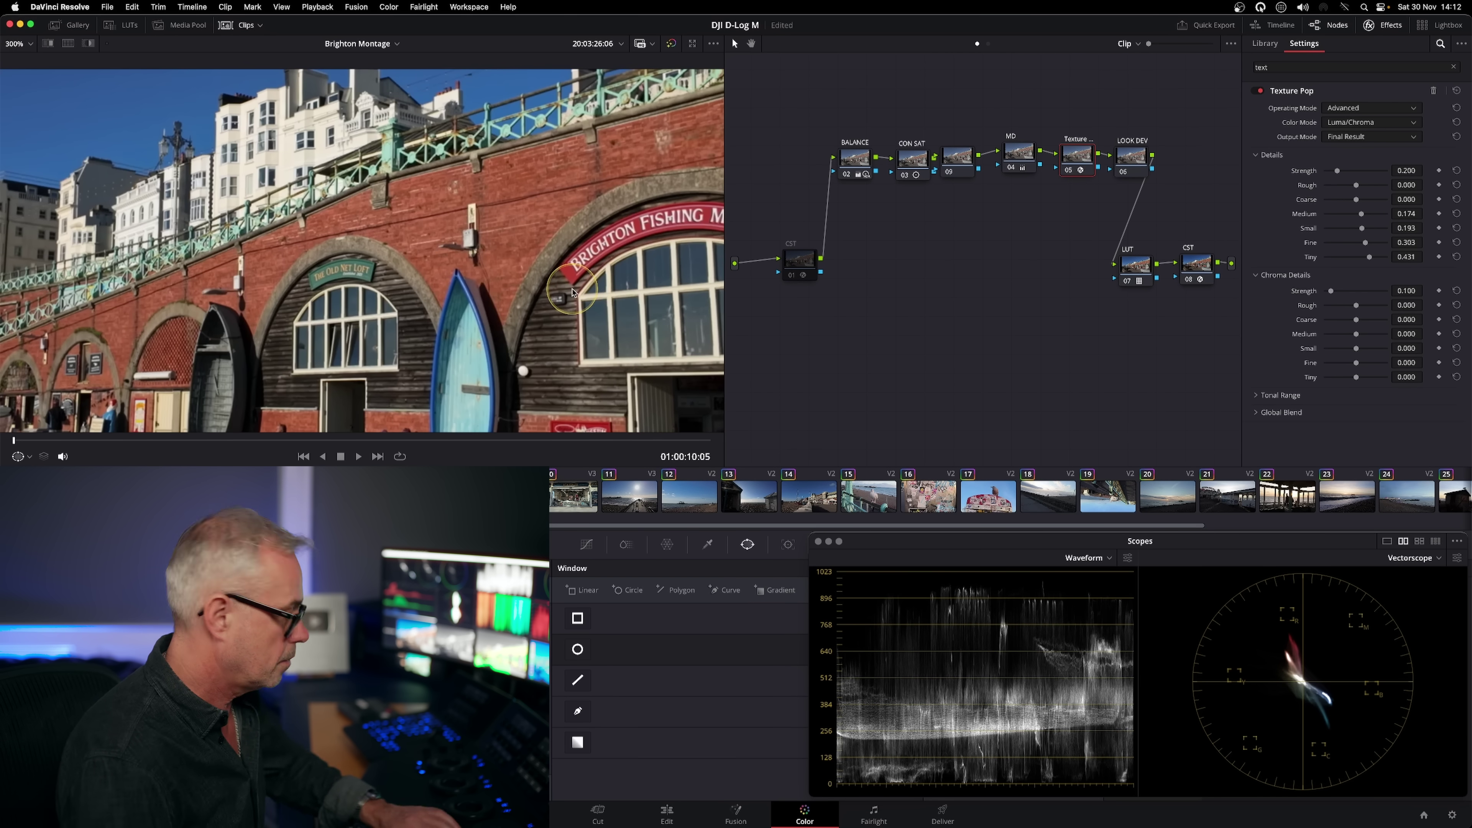
pyautogui.press('super+d')
pyautogui.press('super+d')
pyautogui.press('super+d')
pyautogui.press('super+d')
pyautogui.press('super+d')
pyautogui.press('super+d')
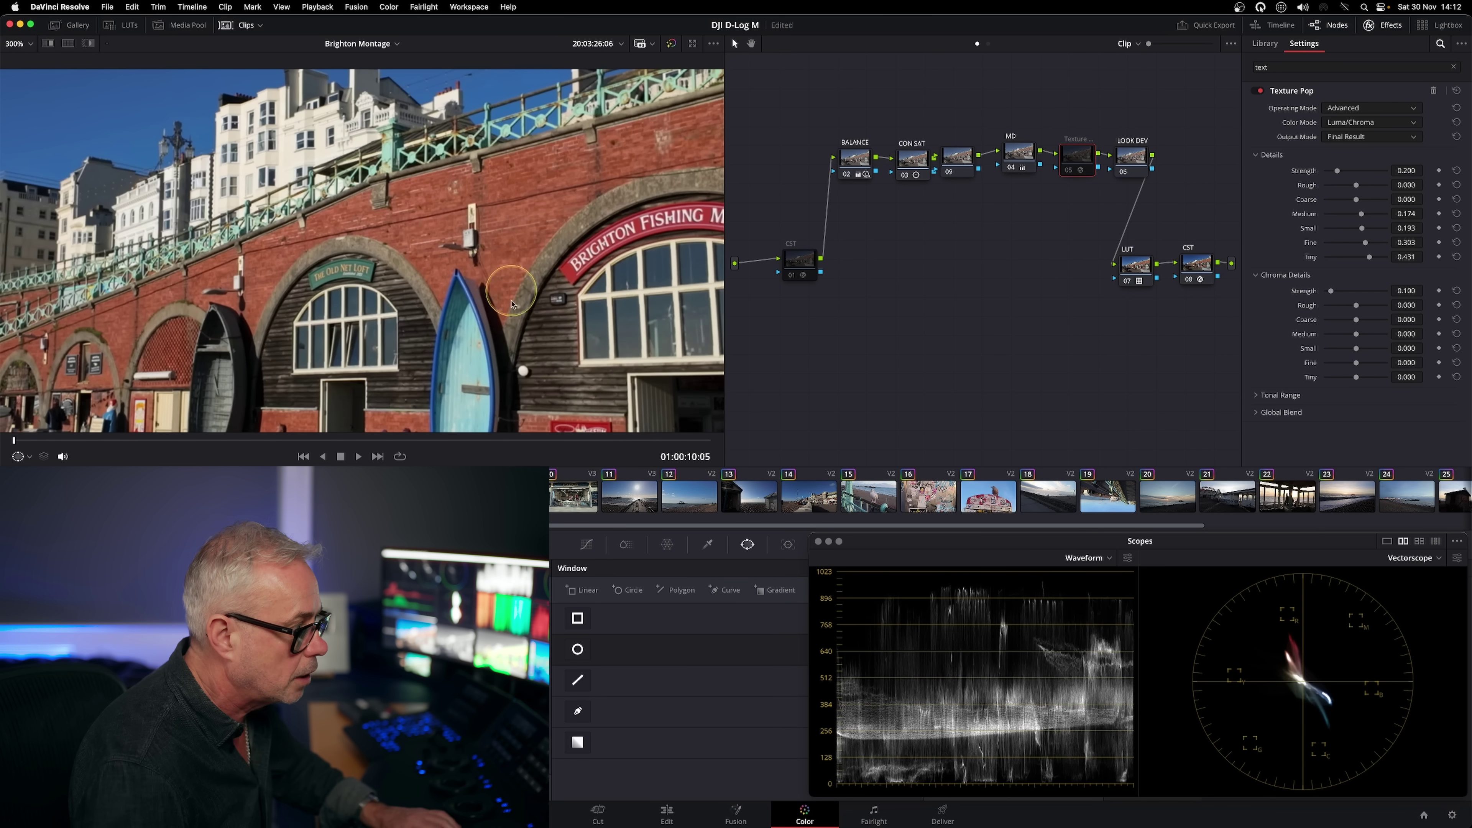
pyautogui.press('super+d')
pyautogui.press('super+d')
pyautogui.press('super+d')
pyautogui.press('super+d')
pyautogui.press('super+d')
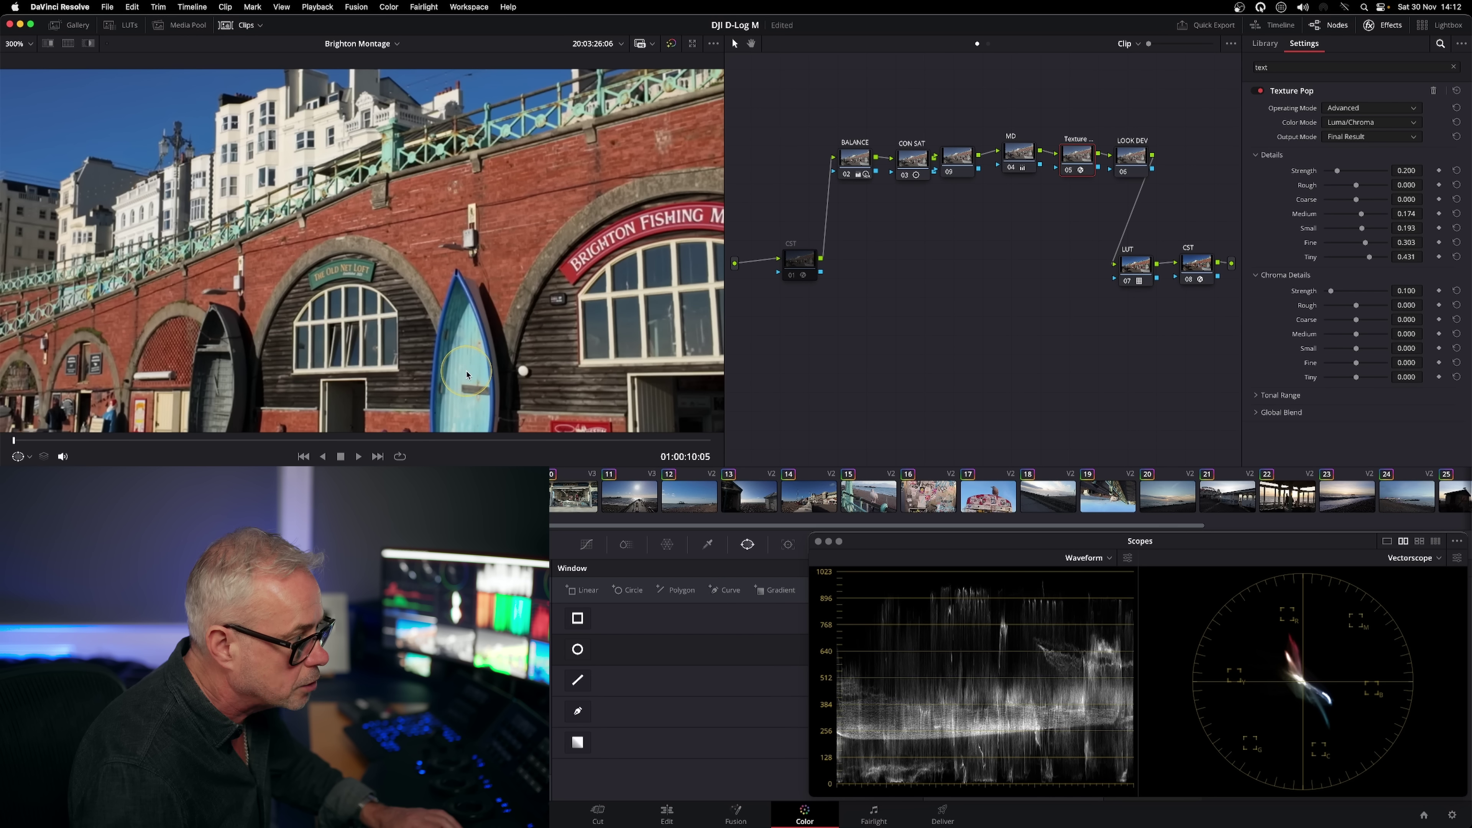
pyautogui.press('super+d')
pyautogui.press('super+d')
pyautogui.press('super+d')
pyautogui.press('super+d')
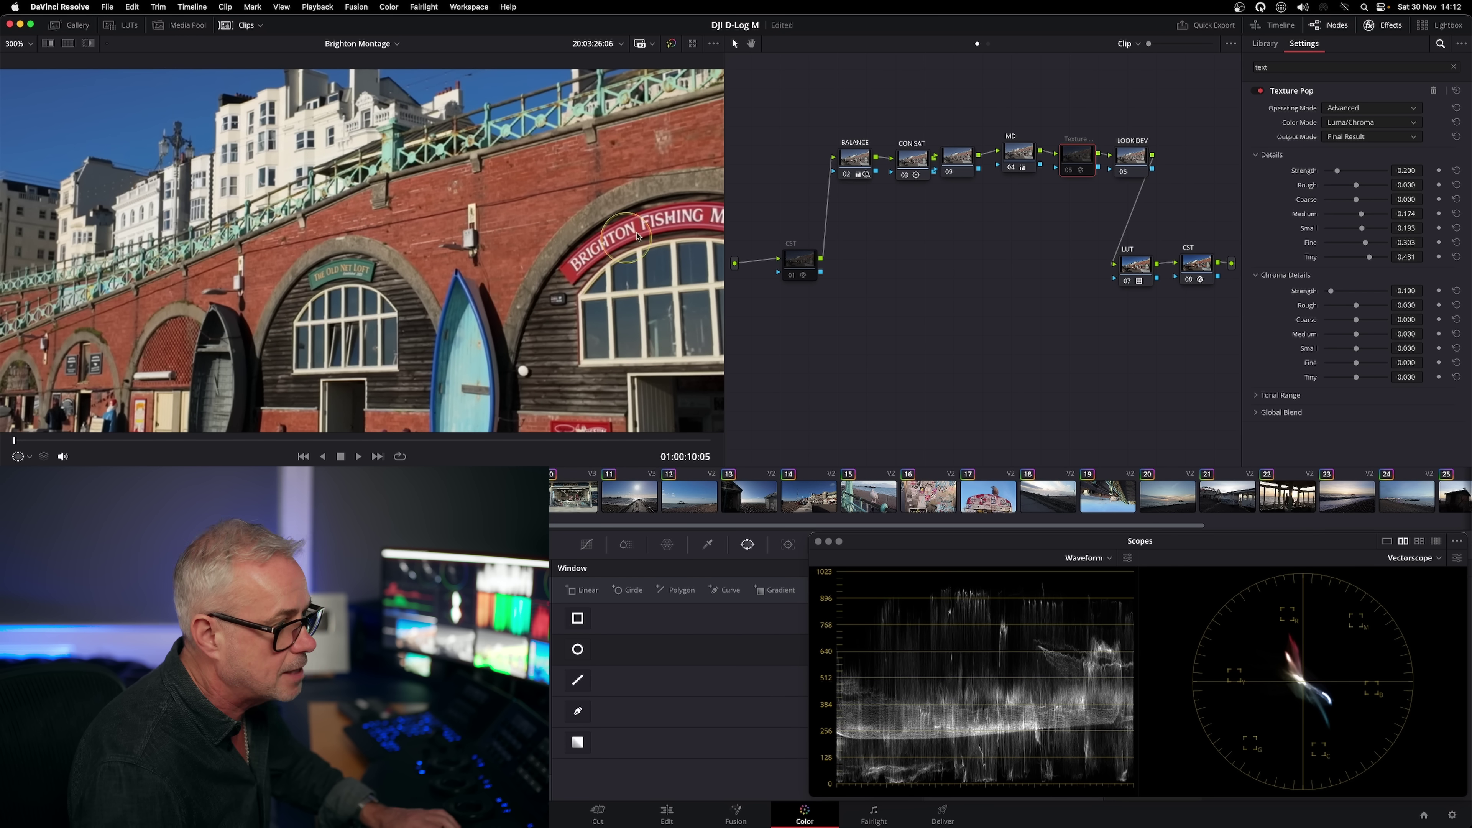
pyautogui.press('super+d')
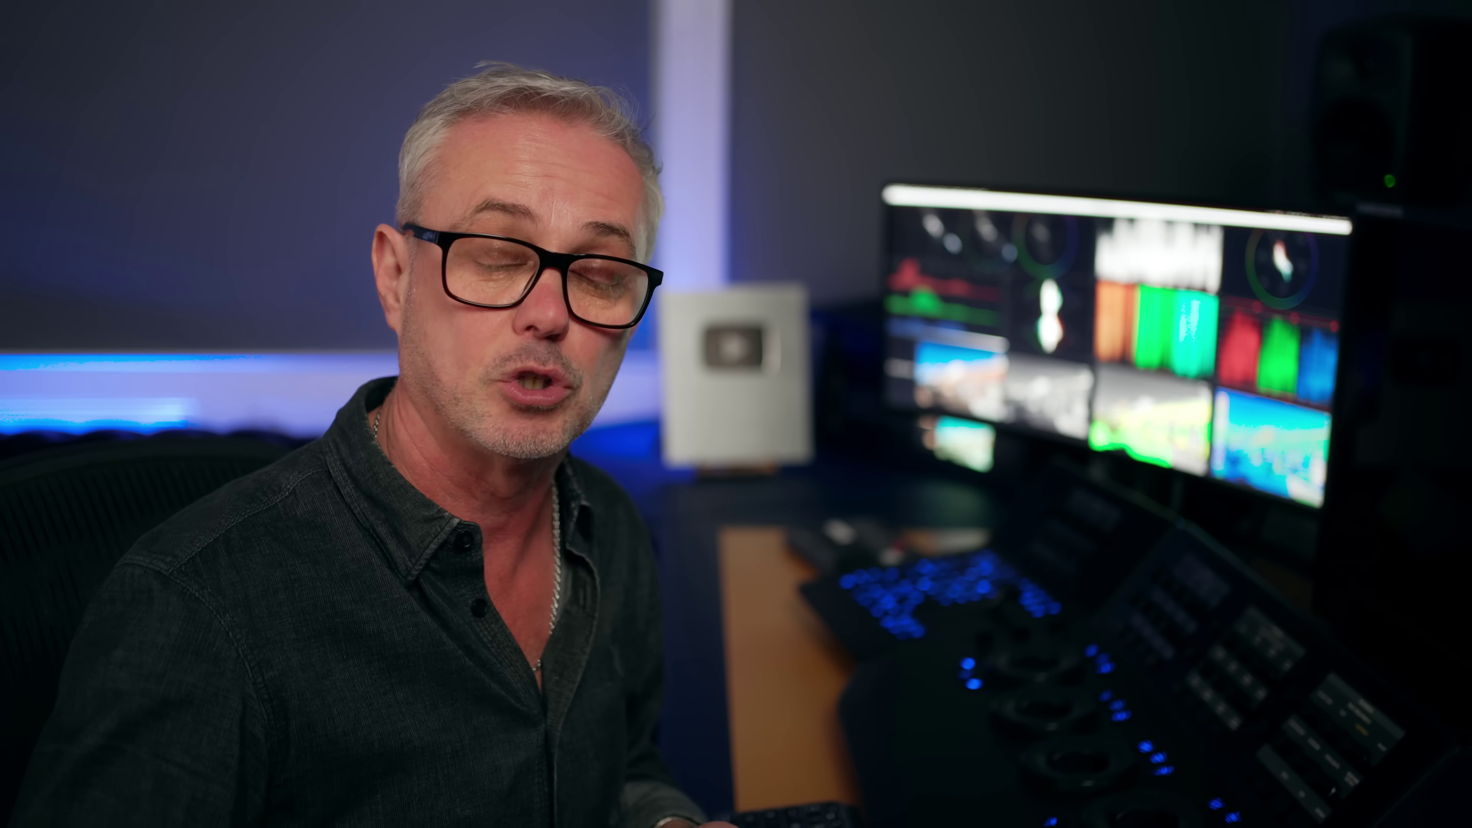
# Load the clip's other grade version with parallel nodes and examine its LUT, Texture, MD and node 10 contributions.
pyautogui.click(1262, 52)
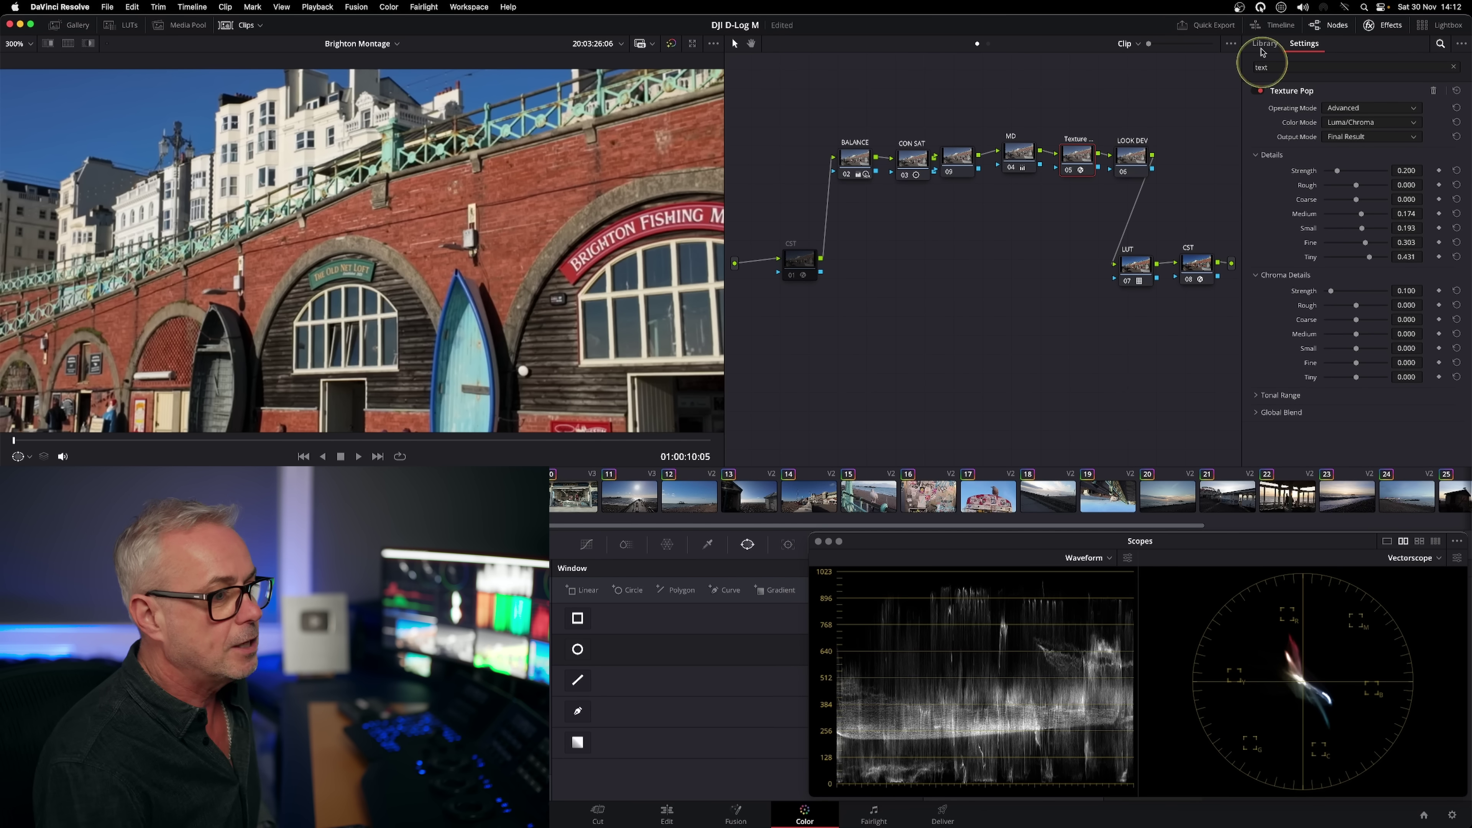
pyautogui.click(1145, 170)
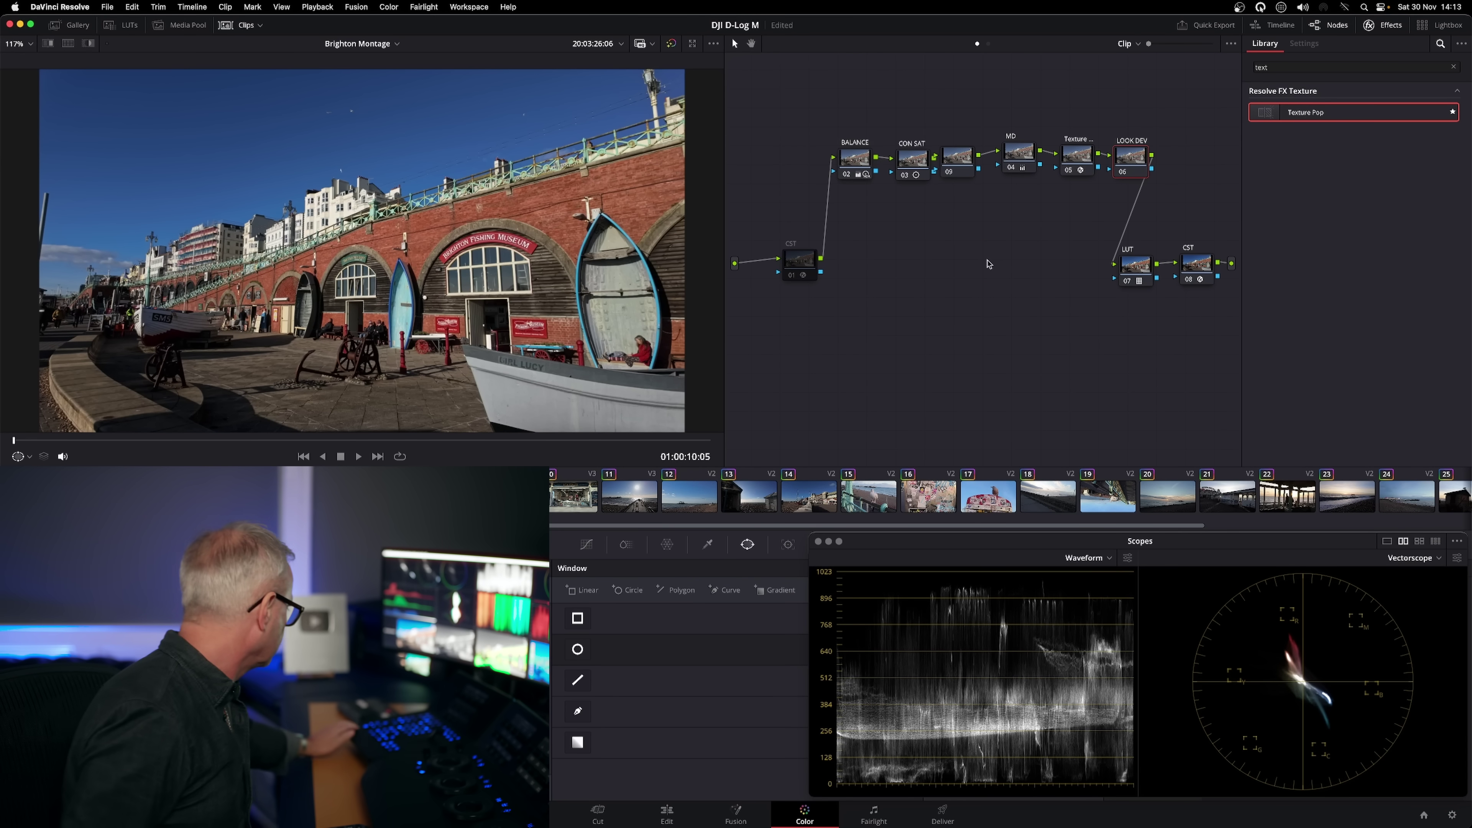
pyautogui.press('super+b')
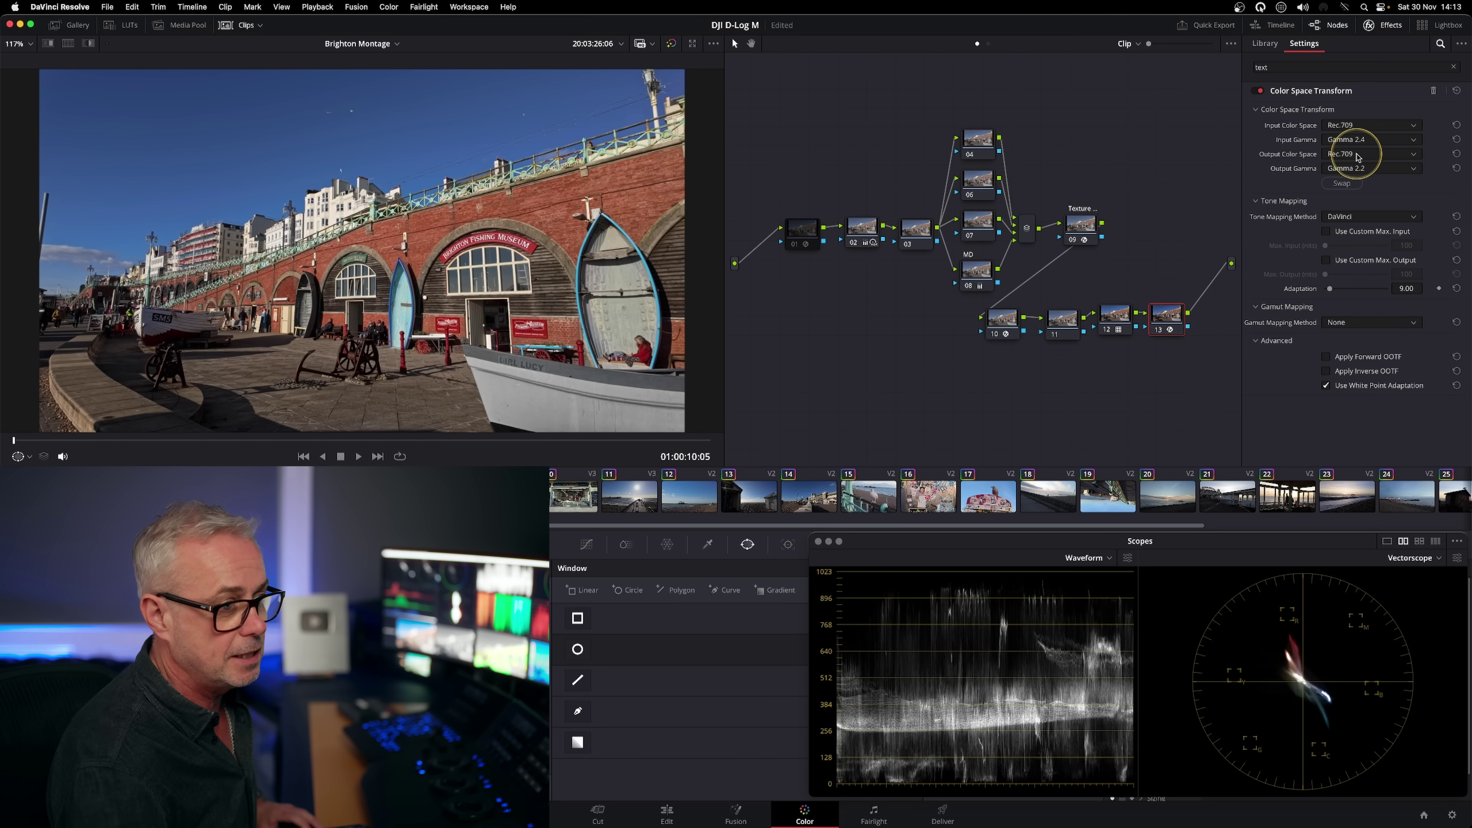
pyautogui.click(1113, 329)
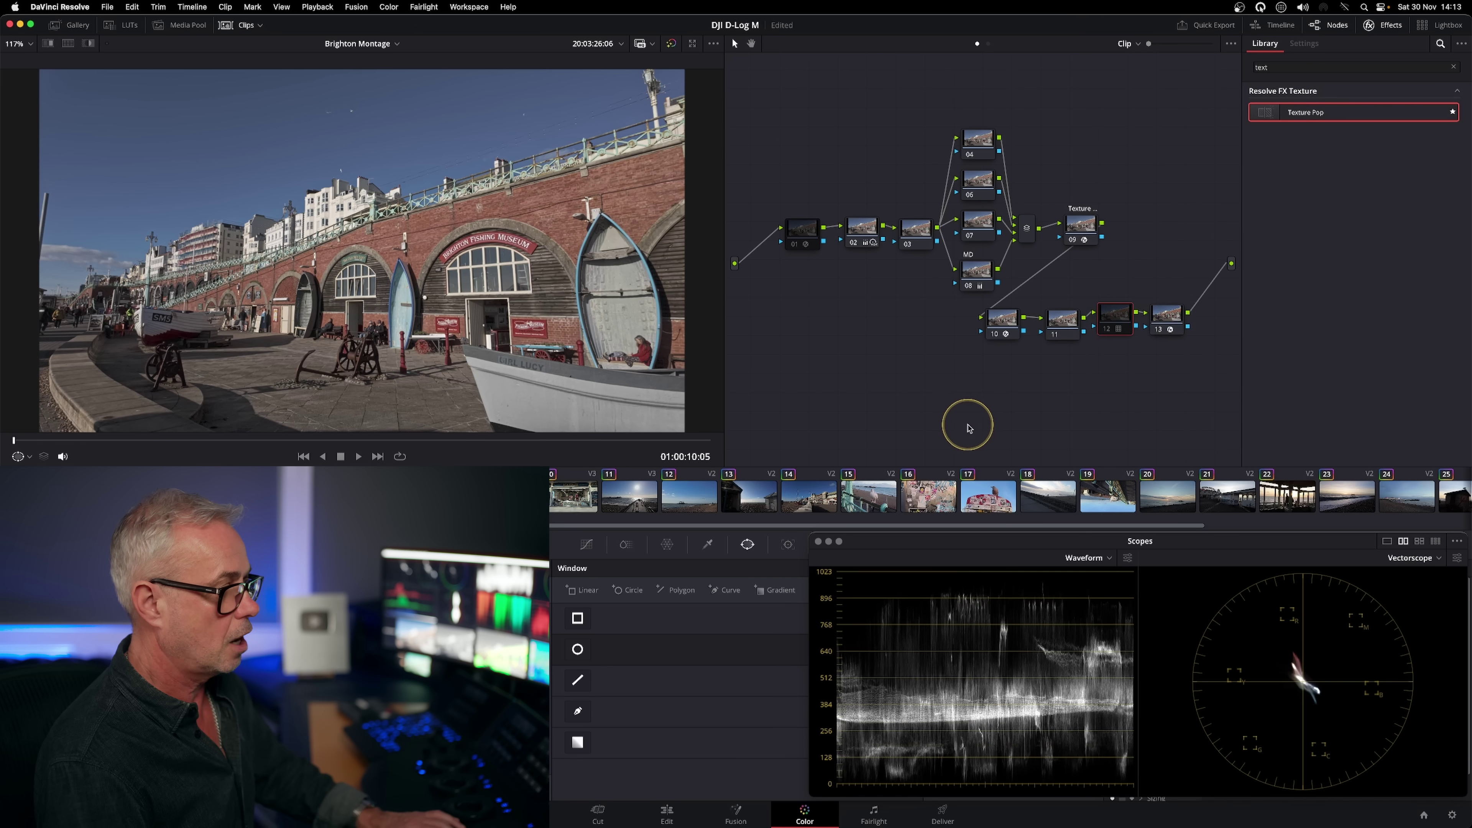
pyautogui.click(1083, 223)
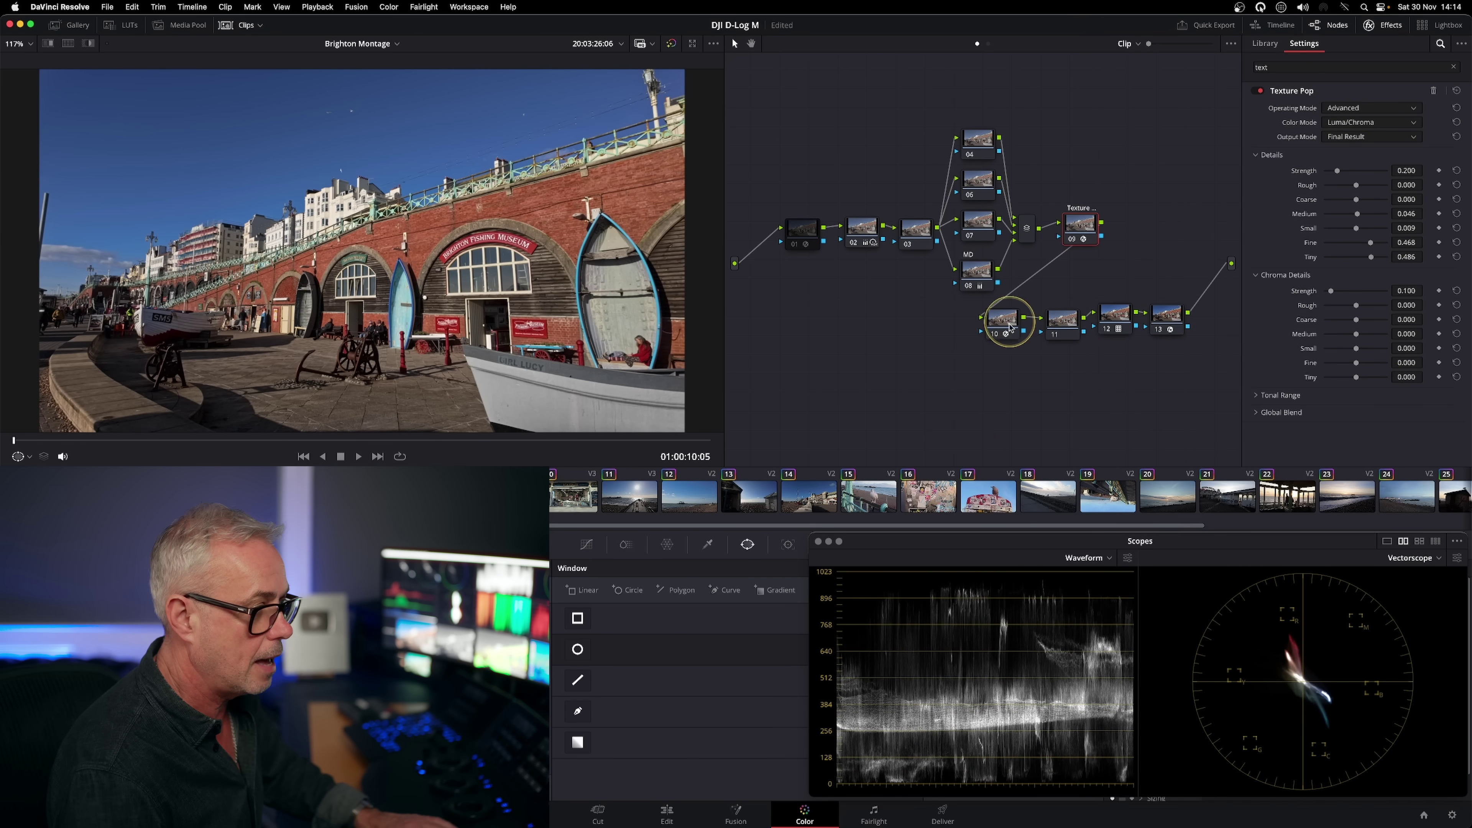
pyautogui.click(977, 268)
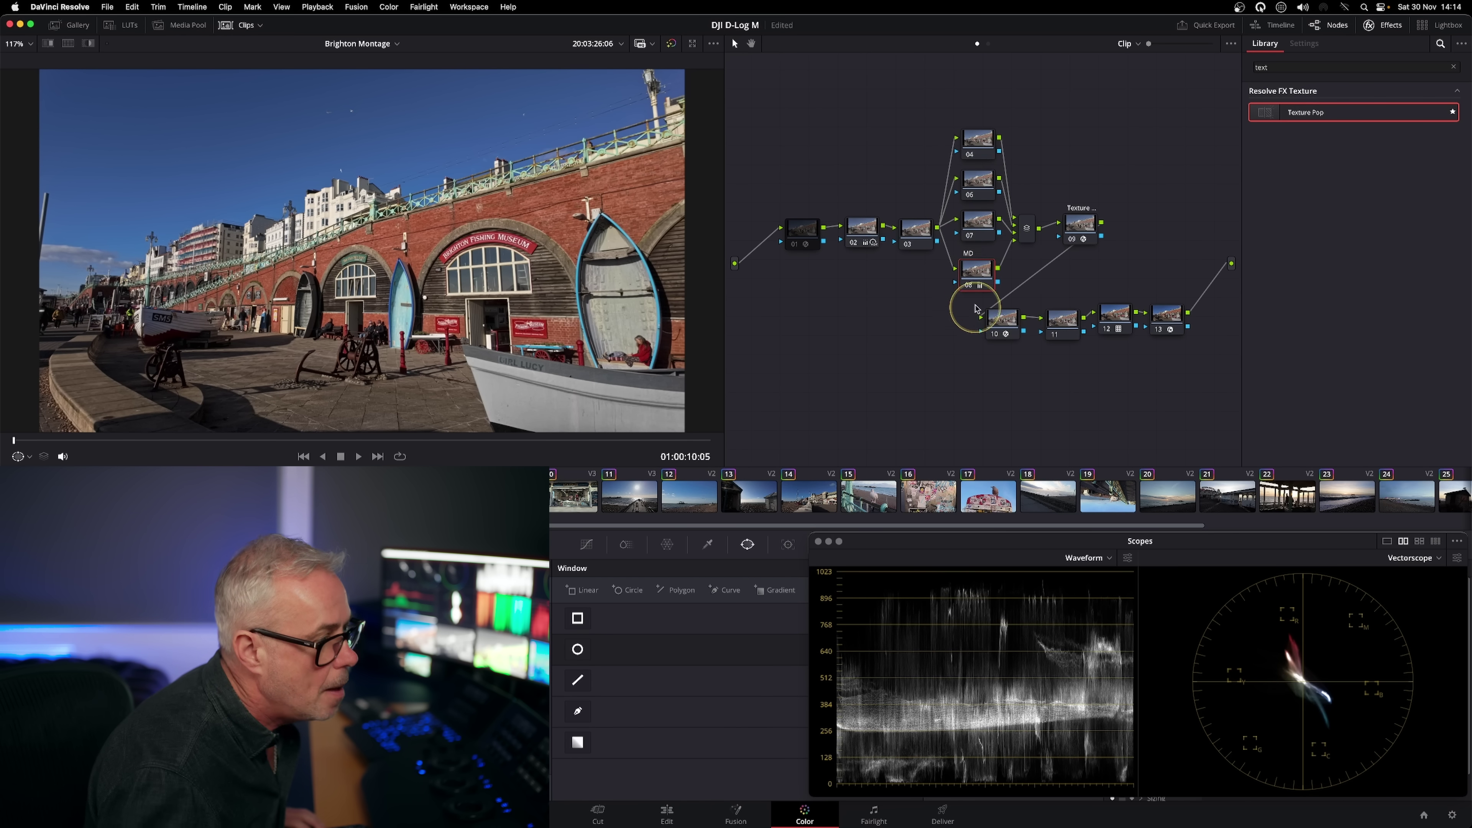
pyautogui.click(1006, 323)
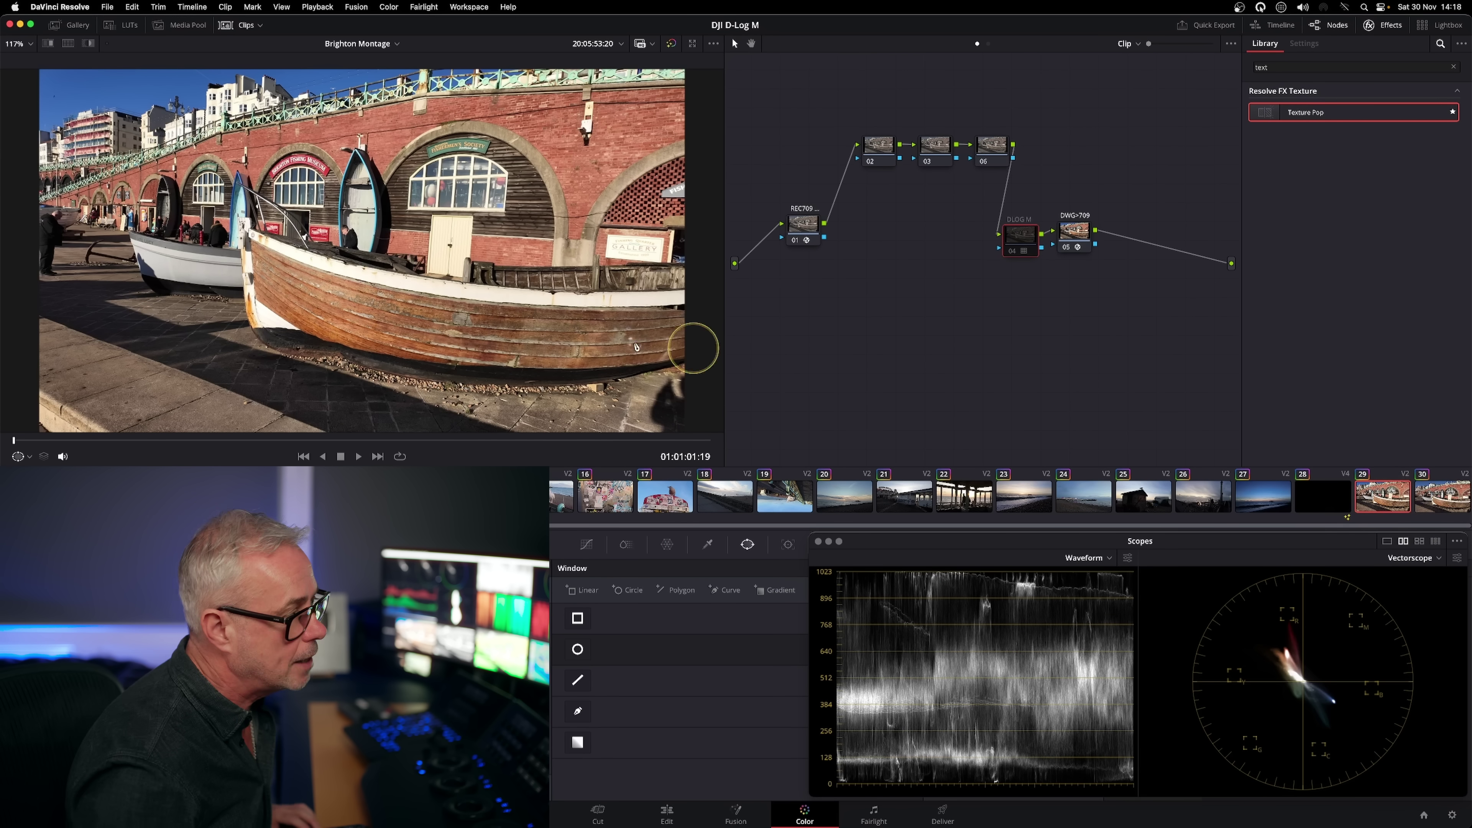
# Compare clips 29 and 30, and examine clip 29's REC709 input transform, DLOG M LUT node and final output transform.
pyautogui.click(1432, 499)
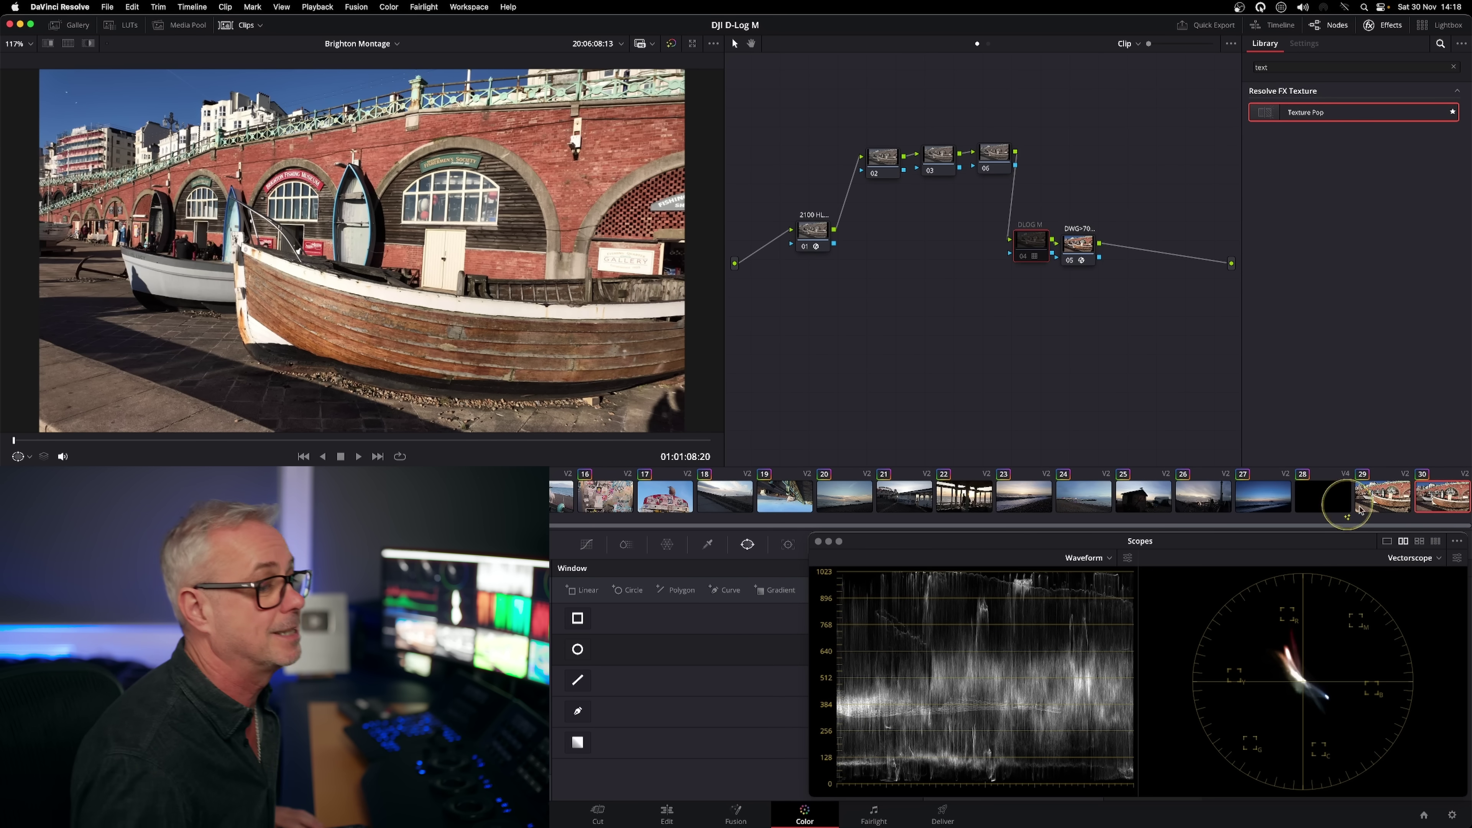
pyautogui.click(1383, 510)
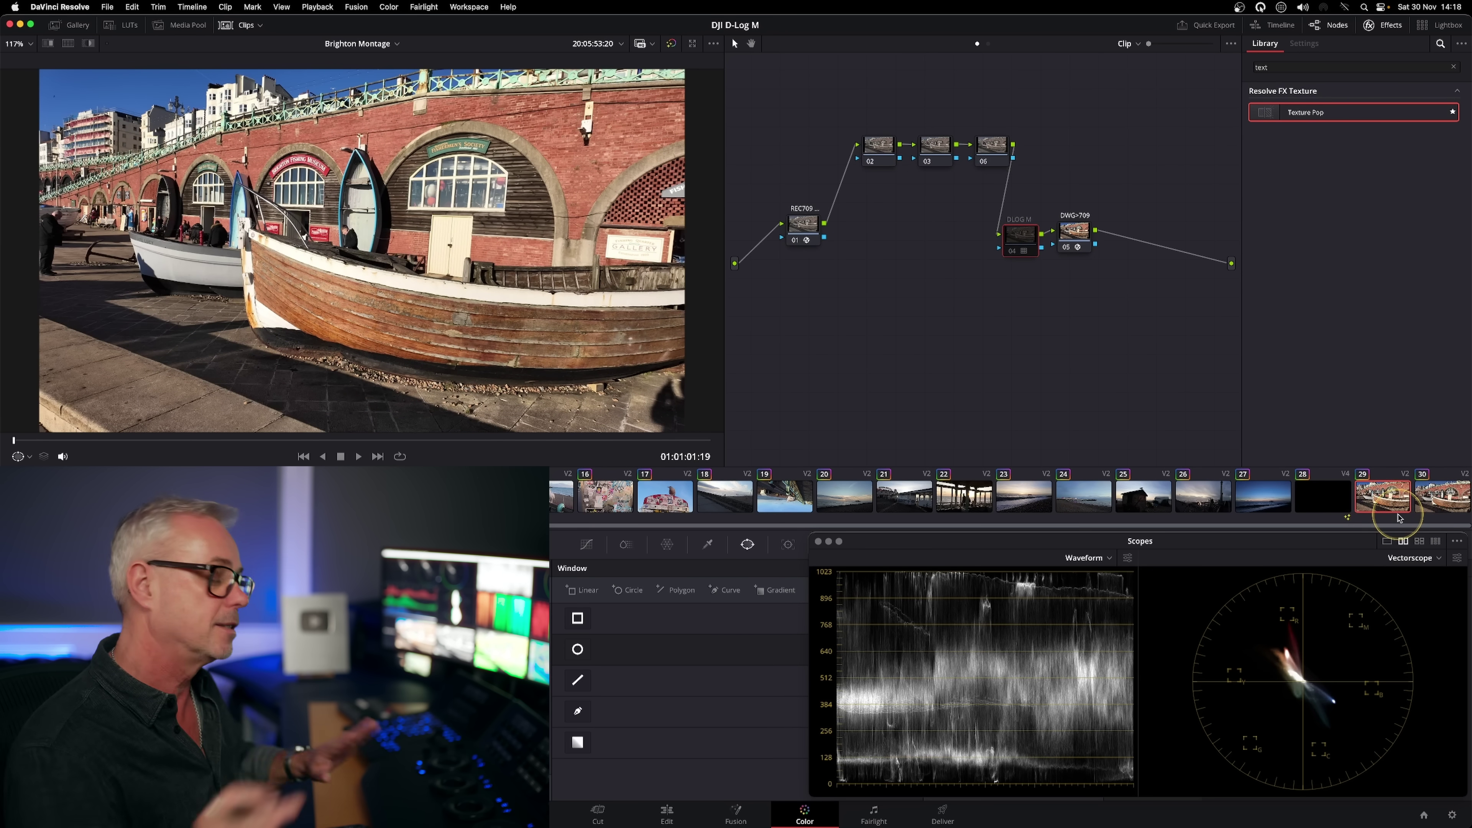
pyautogui.click(806, 229)
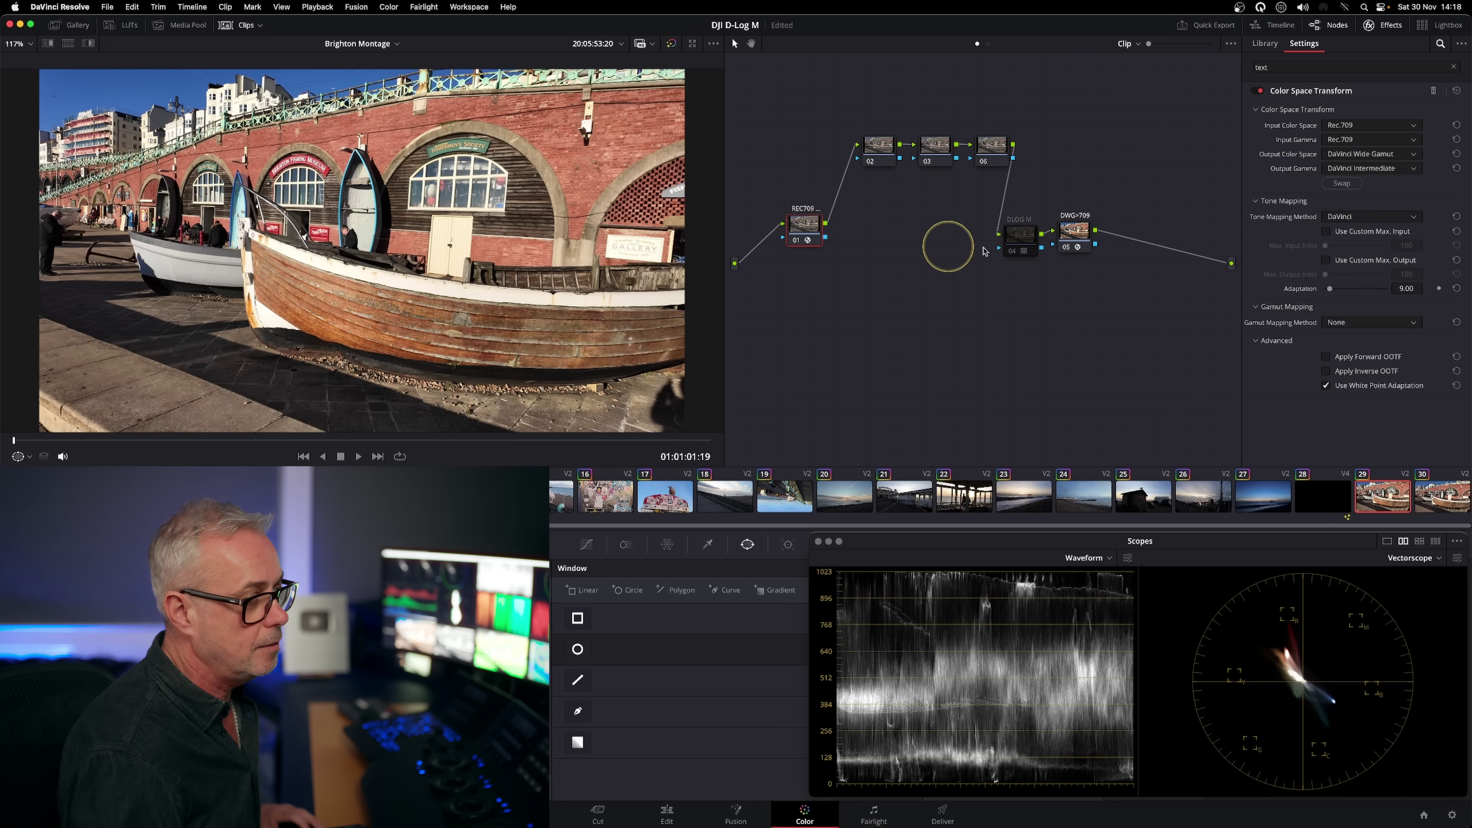
pyautogui.click(1020, 234)
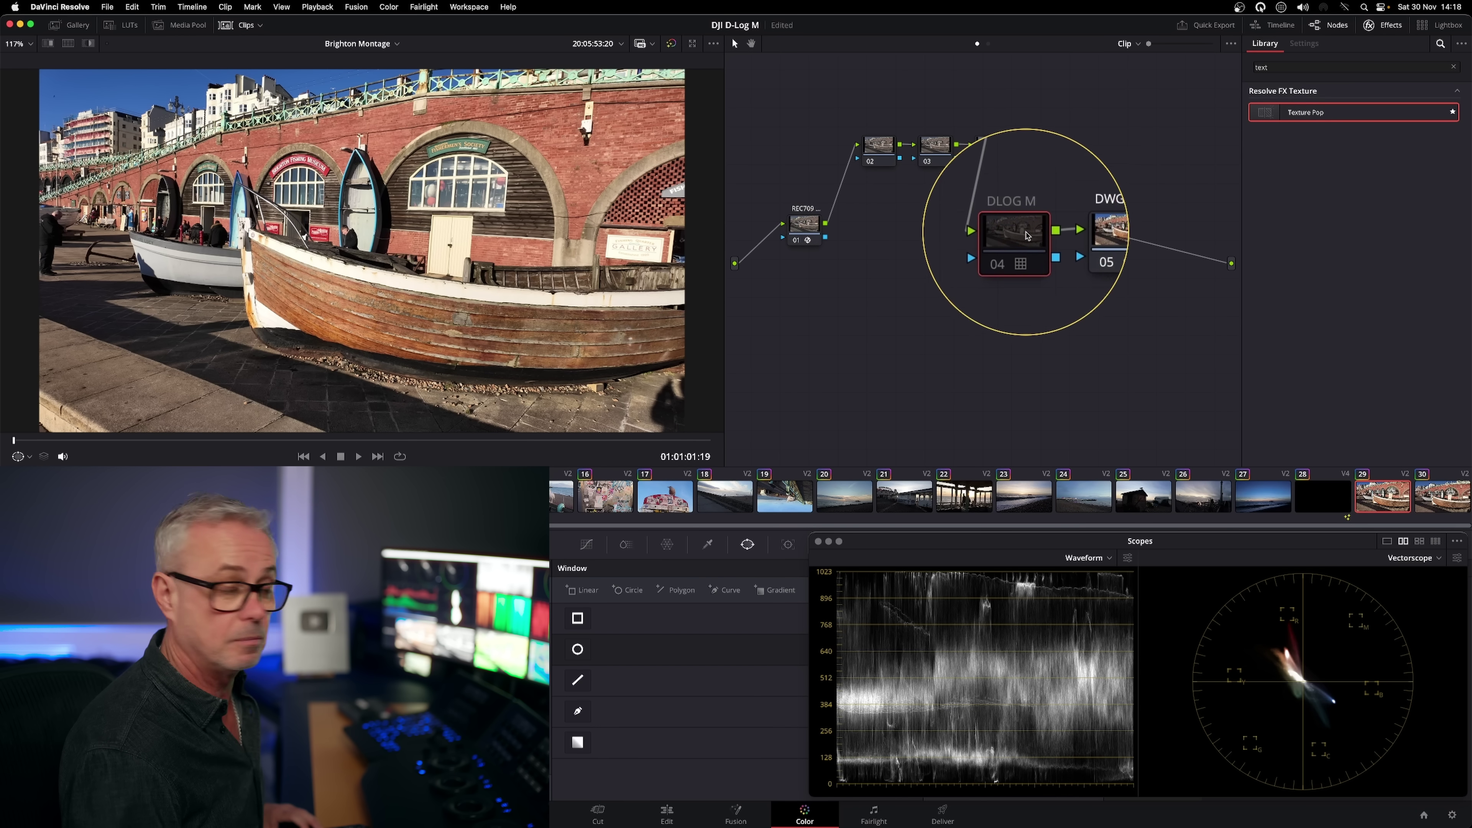
pyautogui.click(803, 232)
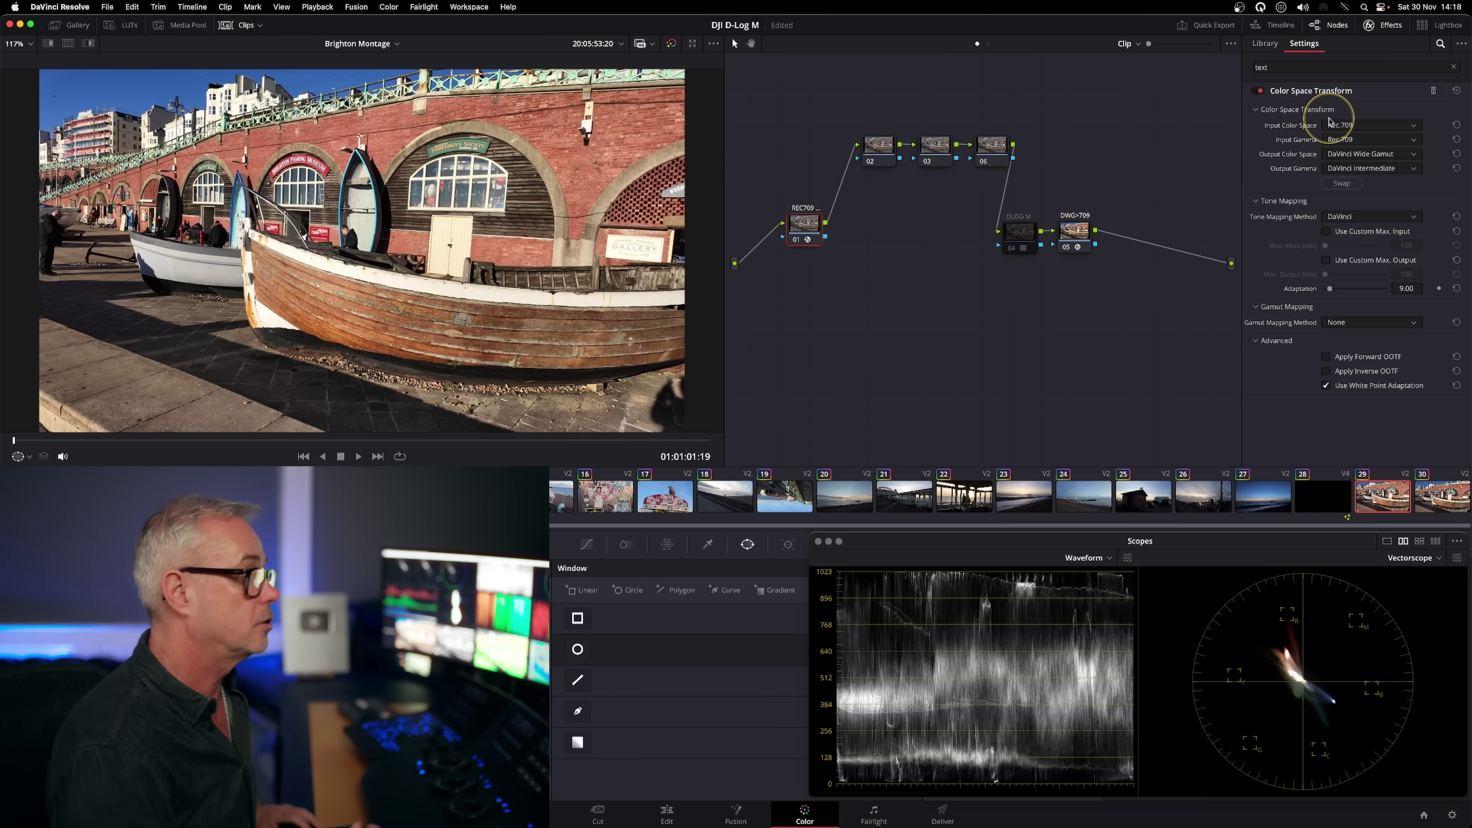
pyautogui.click(1073, 230)
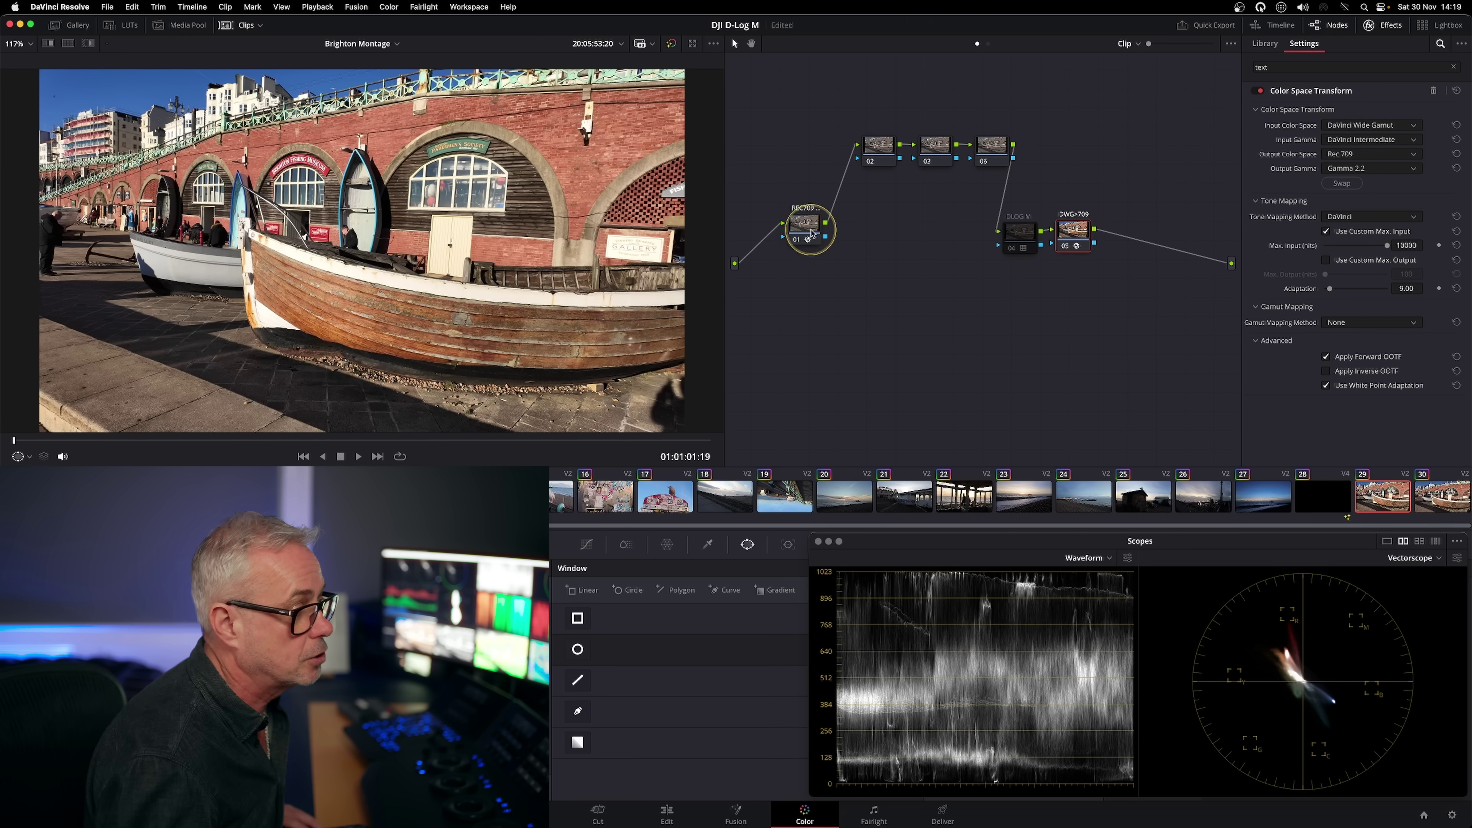
pyautogui.click(891, 145)
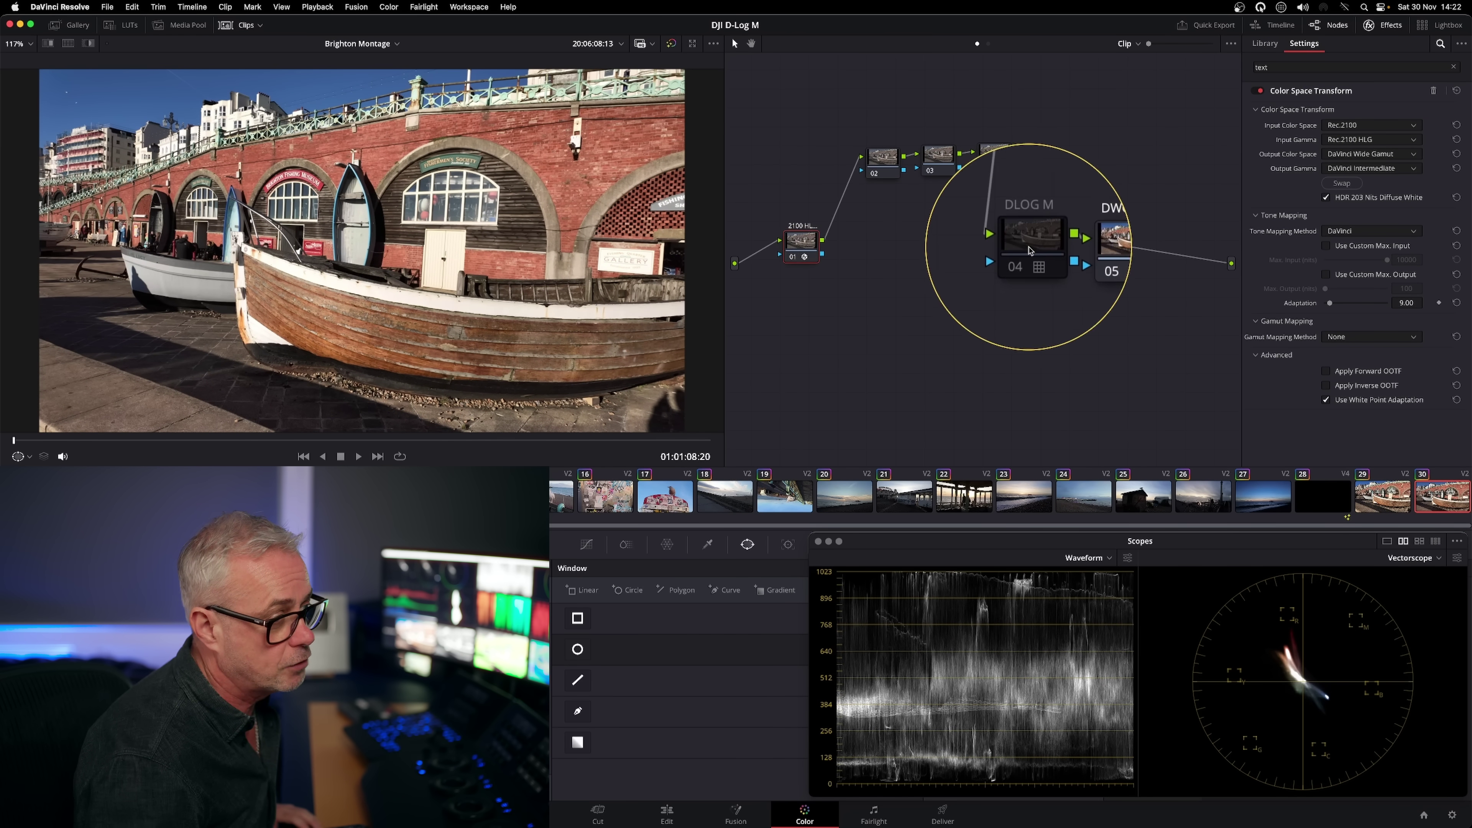
# Compare clip 30 with the DLOG M LUT node enabled and disabled, and inspect the final Color Space Transform's settings.
pyautogui.click(1021, 261)
pyautogui.click(1022, 261)
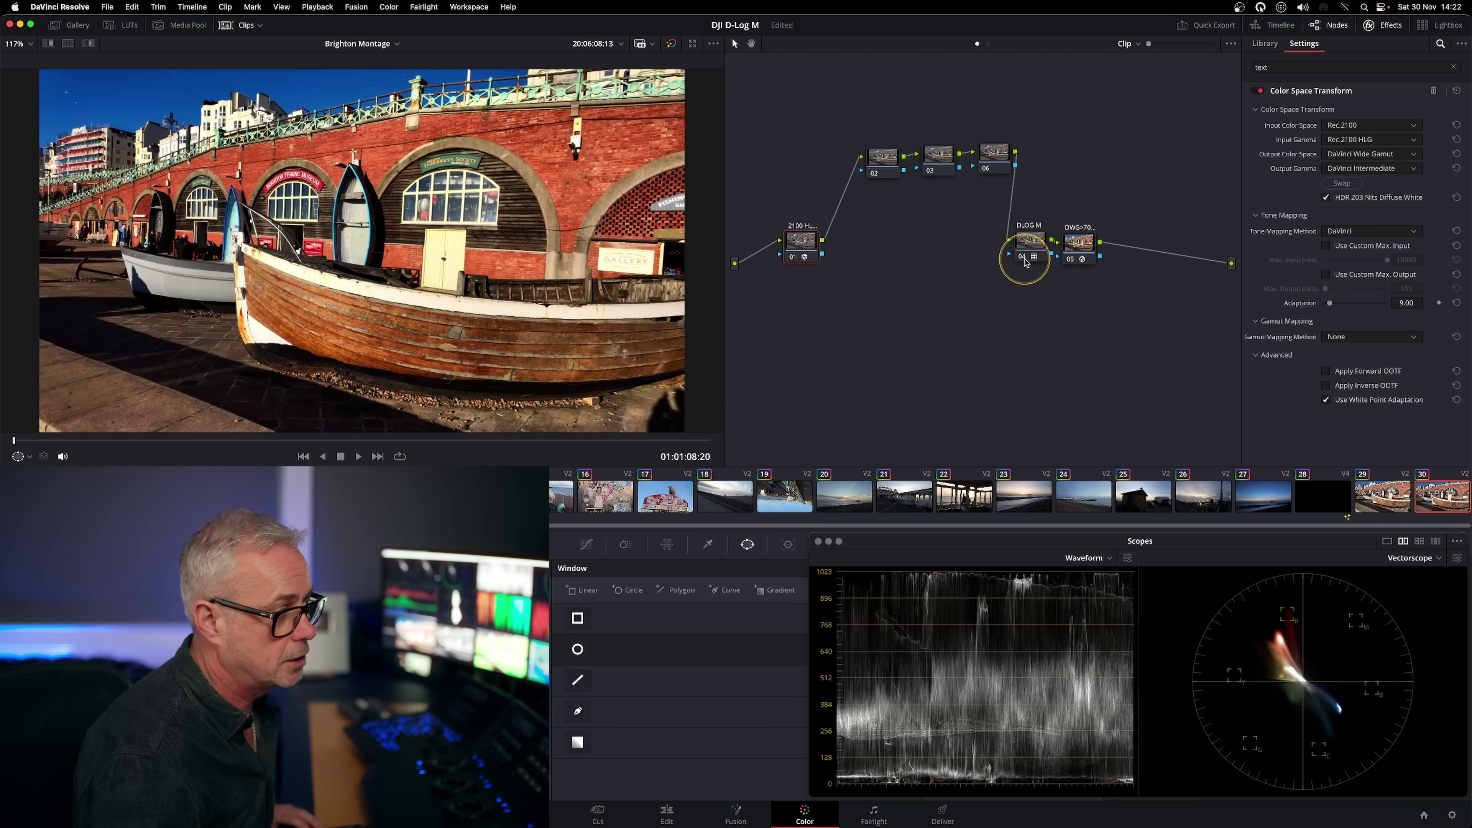
pyautogui.click(1023, 261)
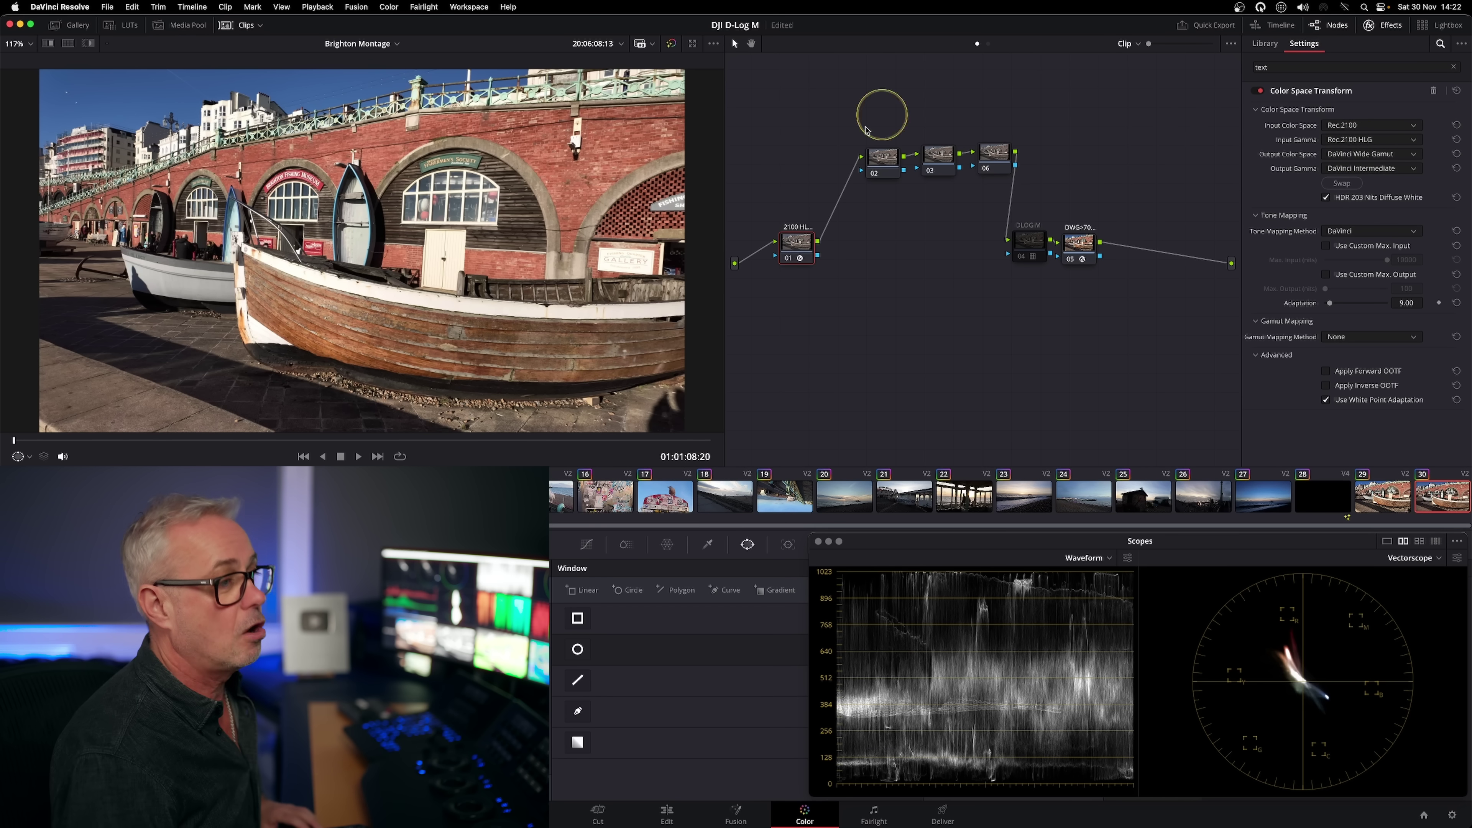
pyautogui.click(1078, 253)
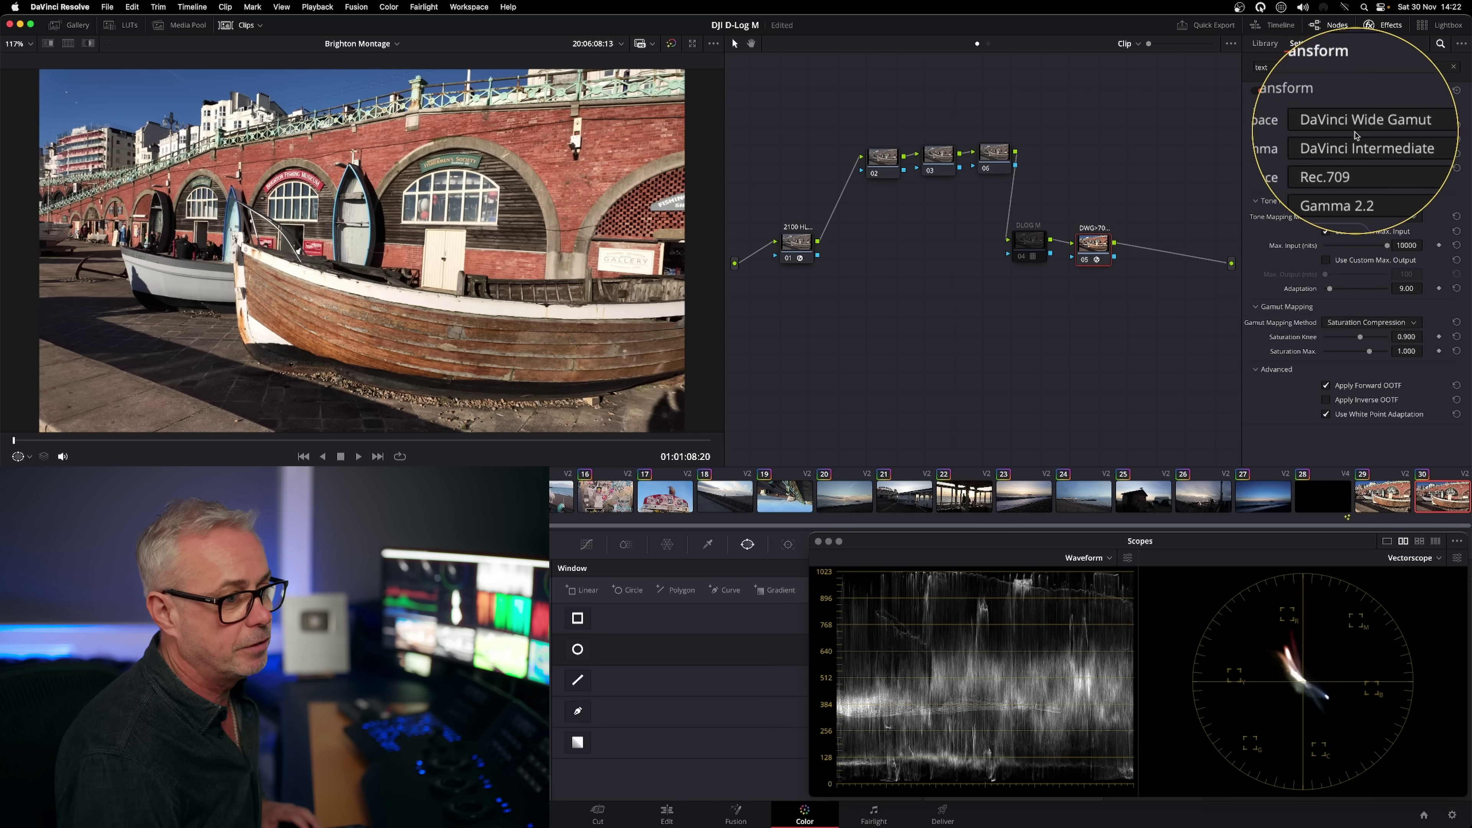